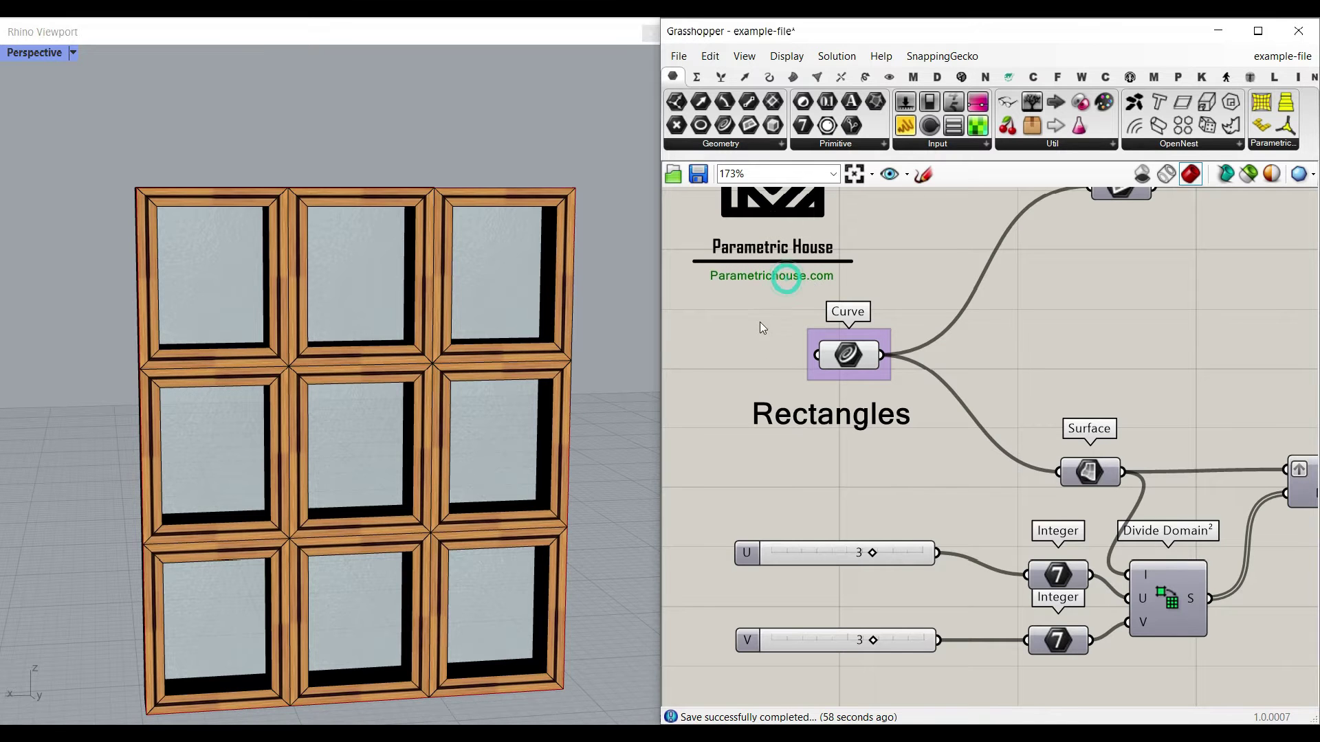
Select the Curve component labelled Rectangles and examine the window outline it references in the Rhino model.
left_click(758, 328)
right_click_drag(377, 474, 326, 370, "shift")
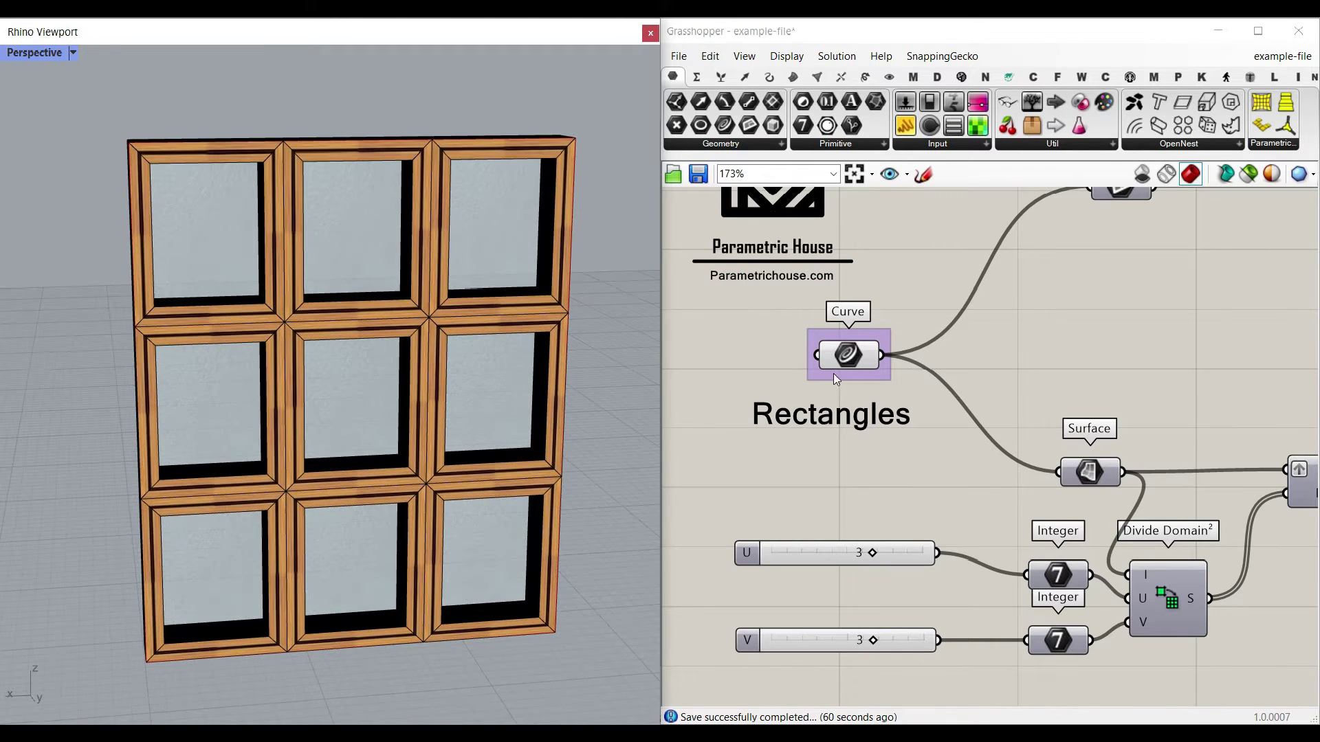
scroll(834, 377, "up", 4)
left_click(901, 392)
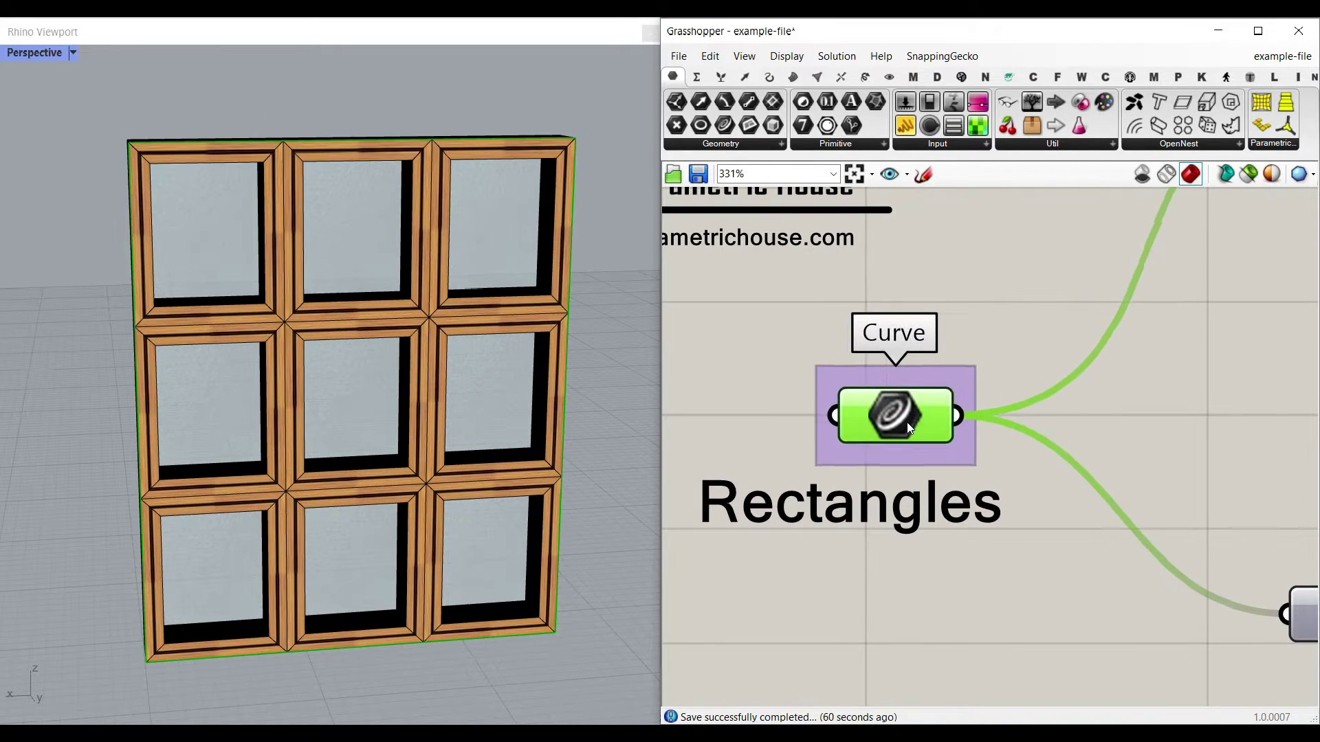
left_click_drag(908, 426, 889, 423)
right_click_drag(565, 396, 209, 195)
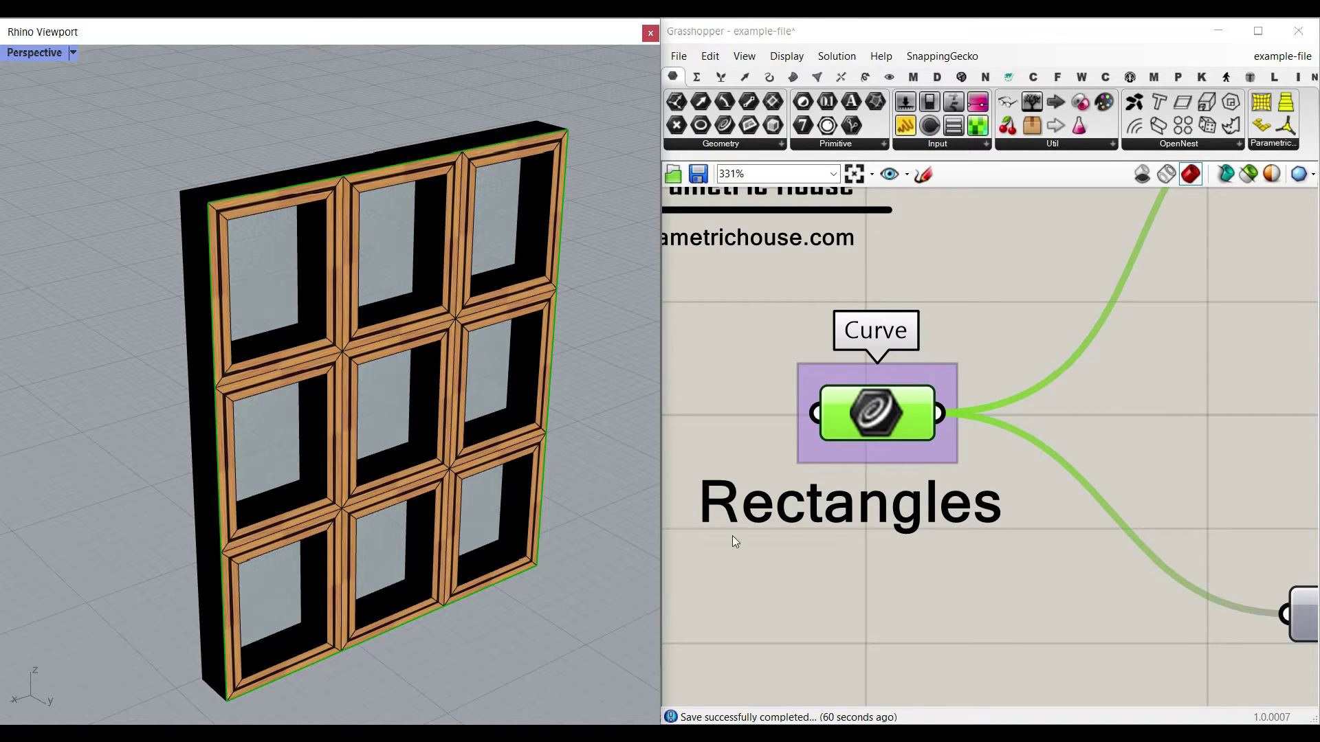
Move the V slider closer beneath the U slider and set both U and V divisions to 1.
right_click_drag(732, 535, 733, 423)
scroll(935, 403, "down", 3)
right_click_drag(935, 403, 961, 394)
scroll(892, 542, "up", 3)
left_click_drag(1000, 580, 997, 495)
left_click_drag(953, 429, 759, 429)
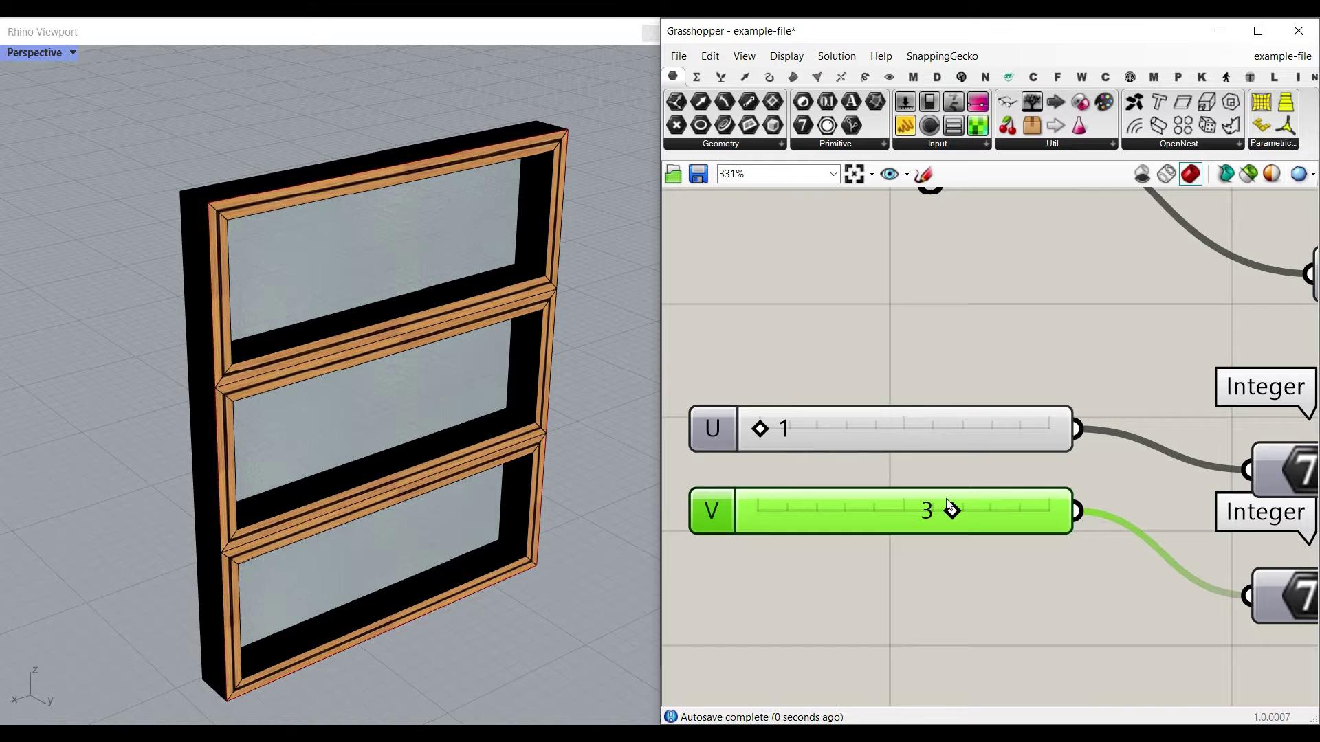
left_click_drag(874, 513, 758, 511)
right_click_drag(374, 501, 126, 116)
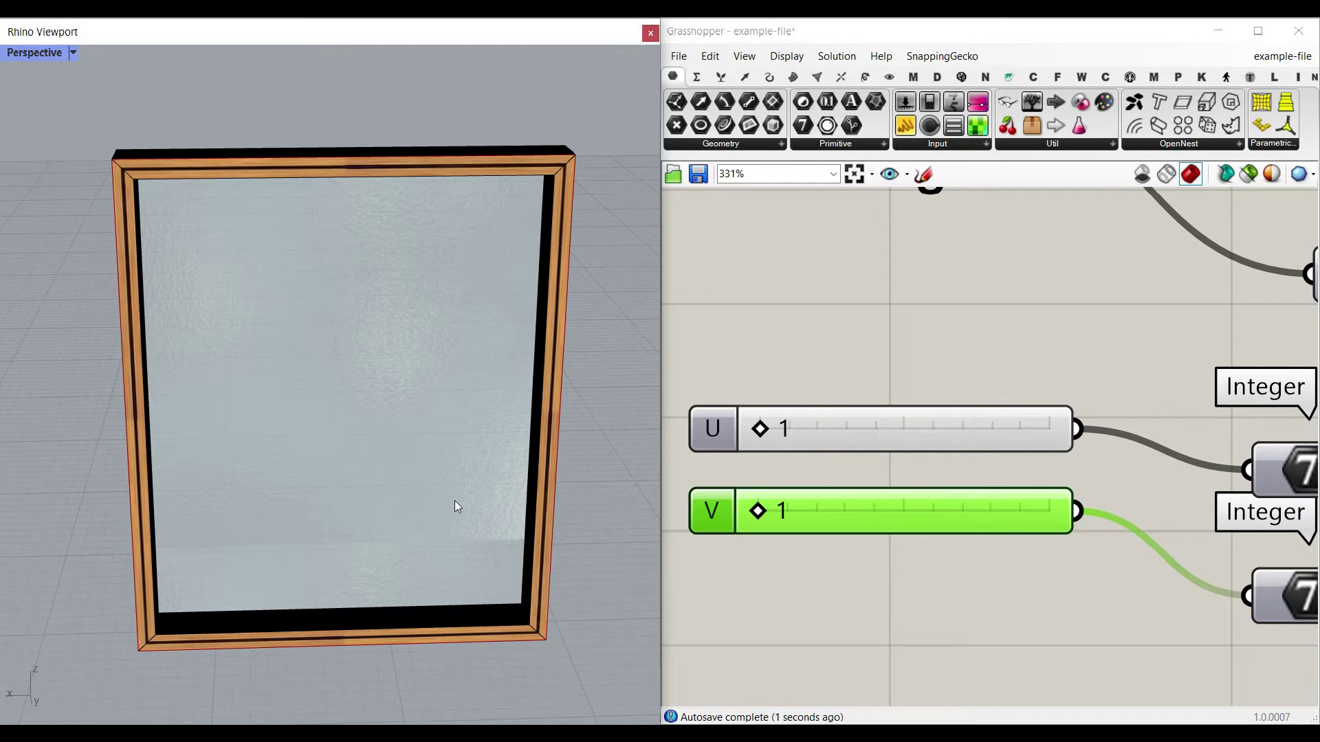
Divide the window into a grid by setting V to 2 and U to 3.
mouse_move(760, 429)
left_mouse_down()
mouse_move(837, 438)
mouse_move(760, 430)
left_mouse_up()
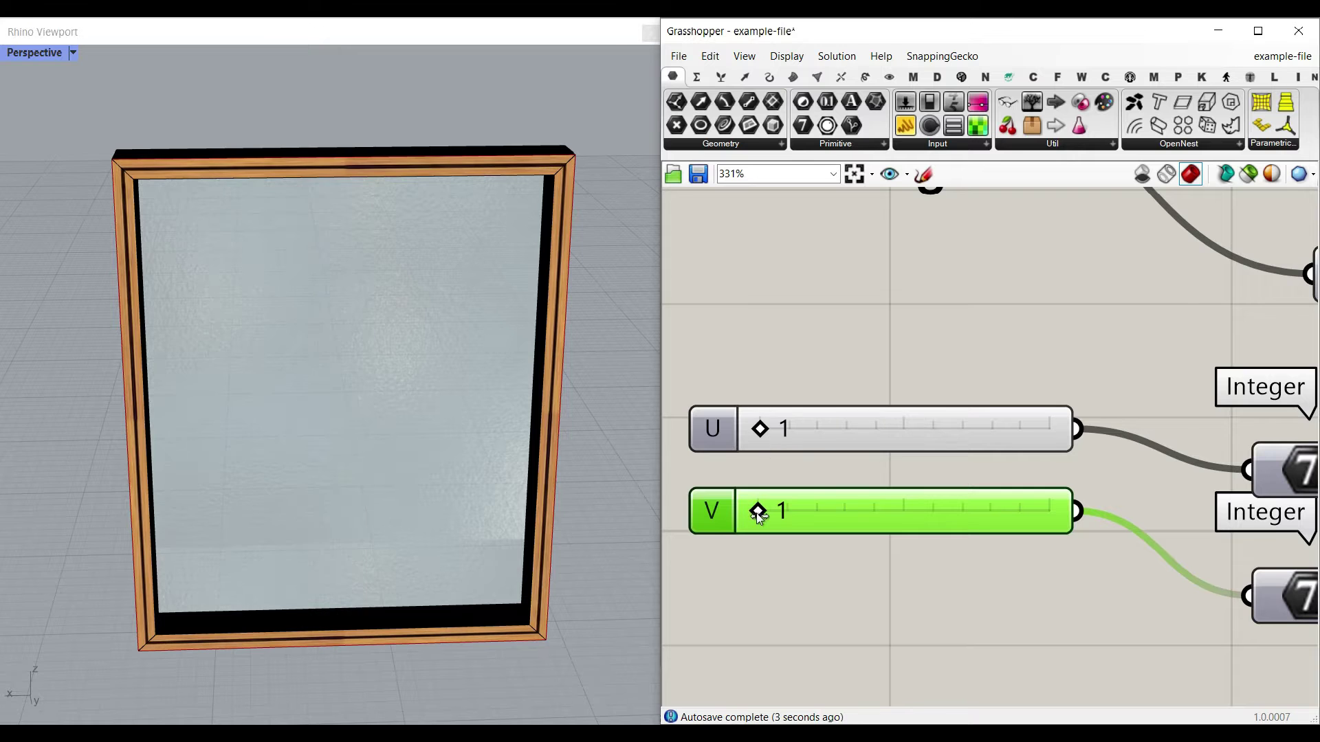
left_click_drag(757, 511, 829, 507)
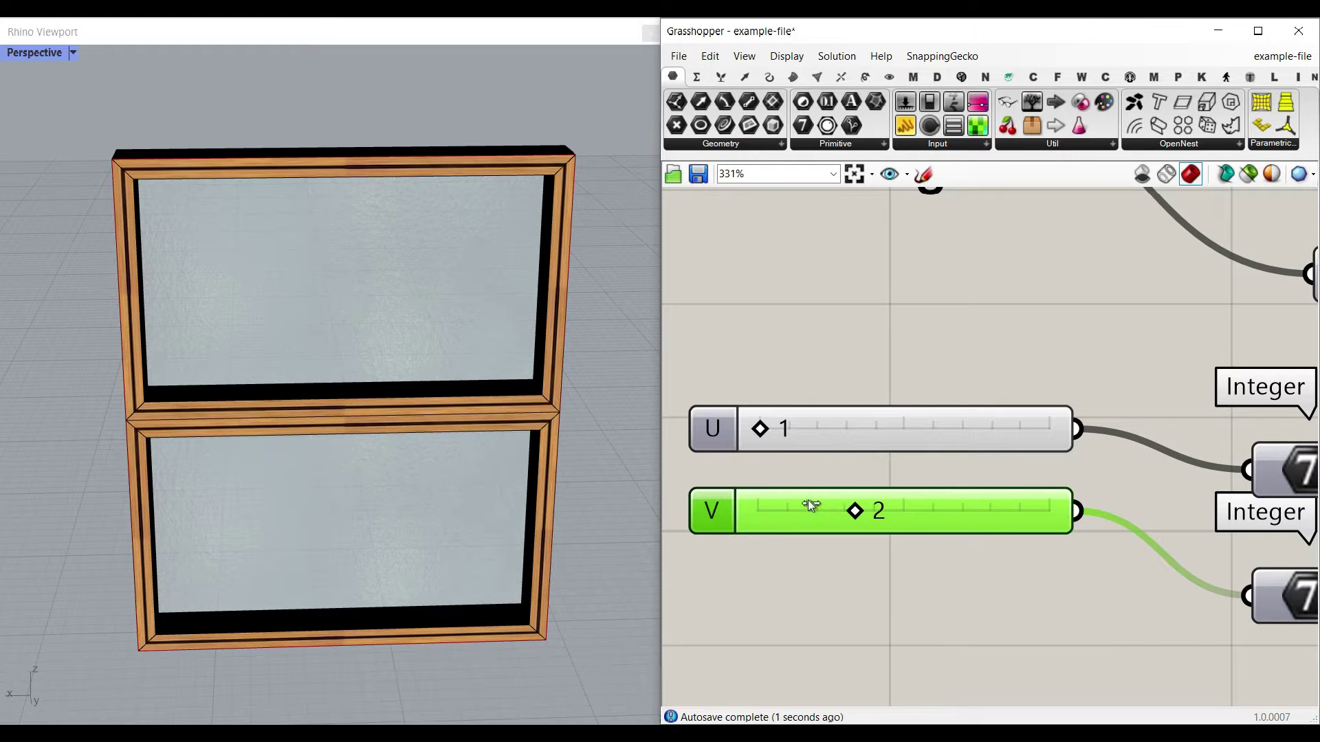
left_click_drag(764, 430, 944, 441)
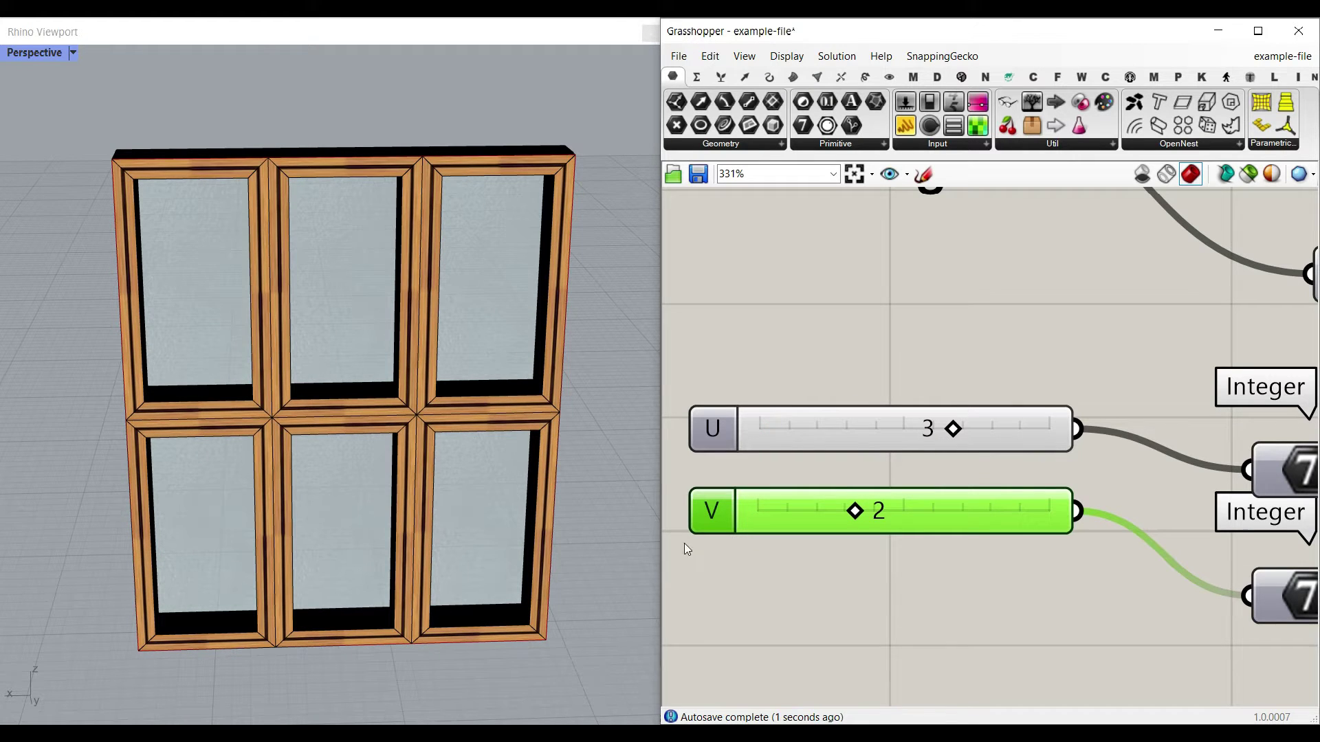
Set the Frame slider to 0.89 to widen the window frames.
scroll(897, 463, "down", 7)
right_click_drag(1116, 512, 827, 320)
scroll(876, 343, "up", 7)
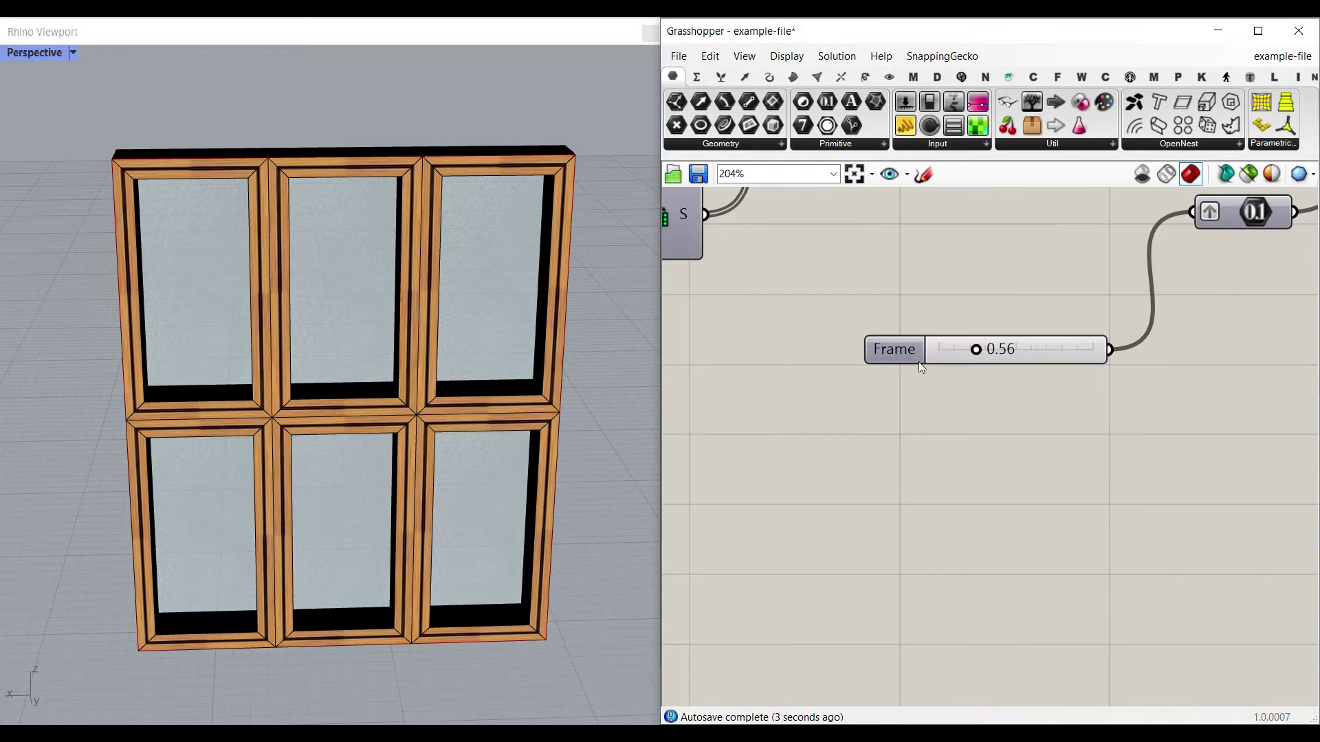
right_click_drag(994, 354, 913, 425)
scroll(916, 431, "up", 1)
left_click_drag(883, 416, 934, 416)
scroll(207, 320, "up", 5)
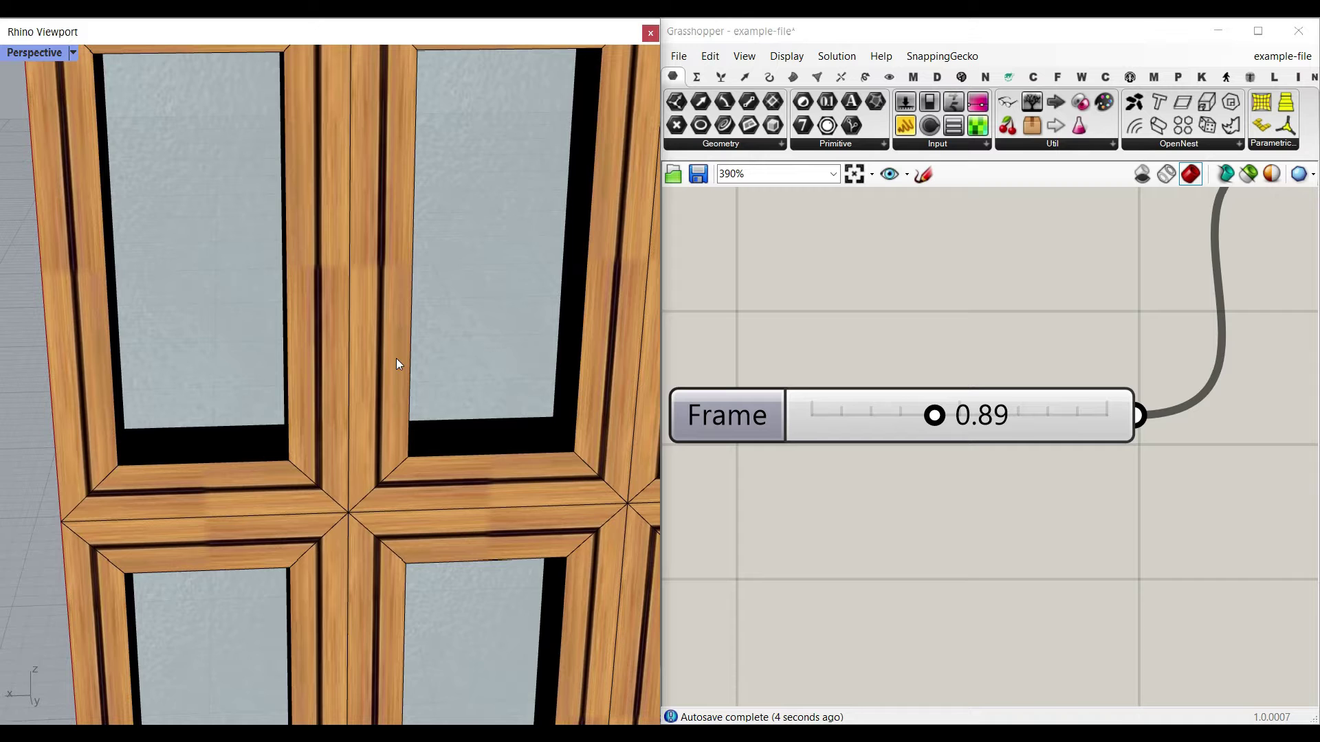
Try a Thickness of 2.98 for the window frames, check the depth in the model, and settle on 1.15.
scroll(1094, 419, "down", 6)
scroll(931, 431, "up", 4)
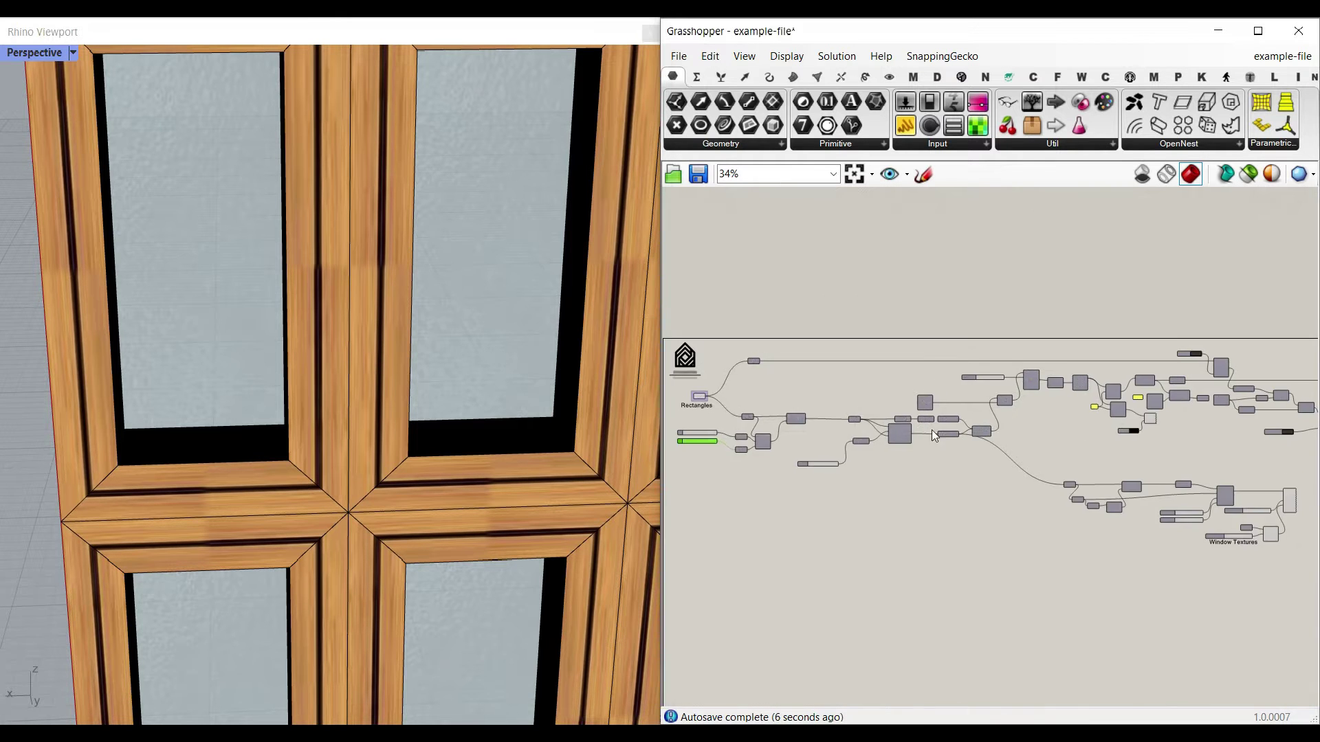
scroll(928, 411, "up", 4)
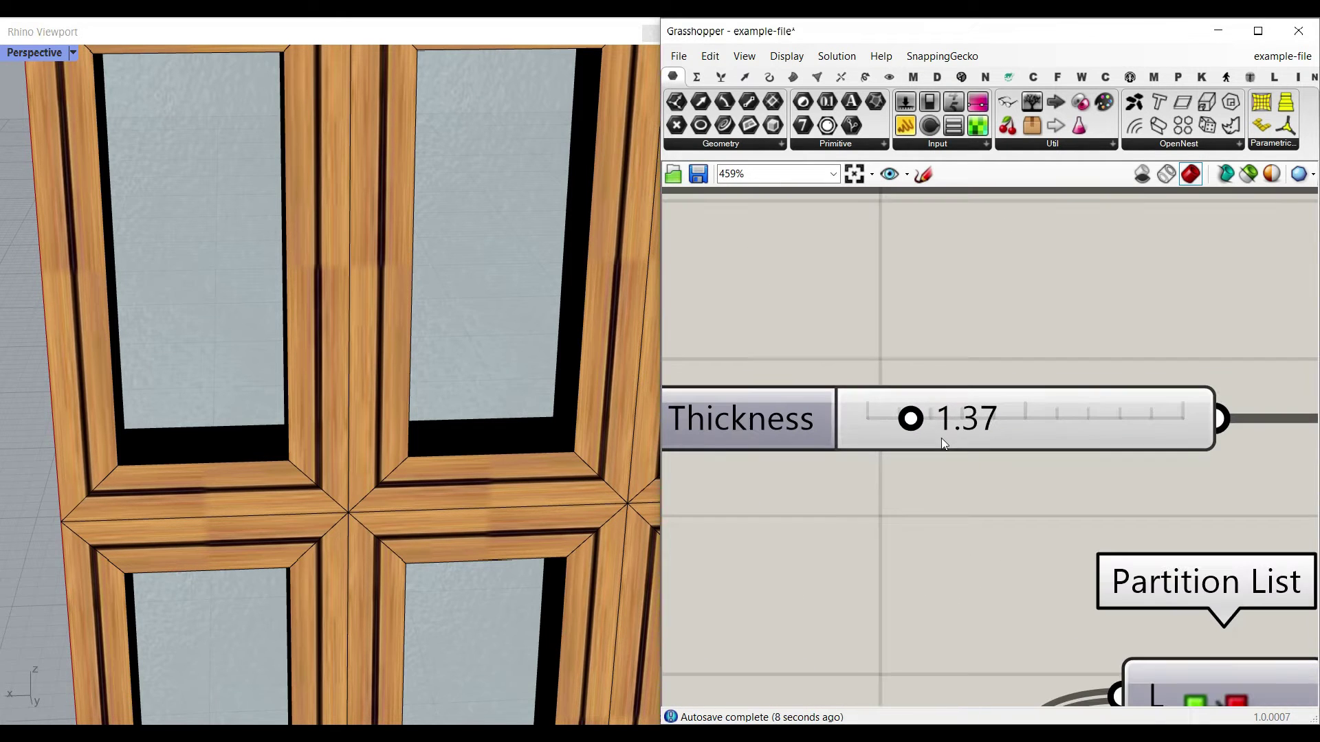
left_click_drag(909, 425, 960, 424)
scroll(316, 381, "down", 10)
right_click_drag(316, 380, 410, 344)
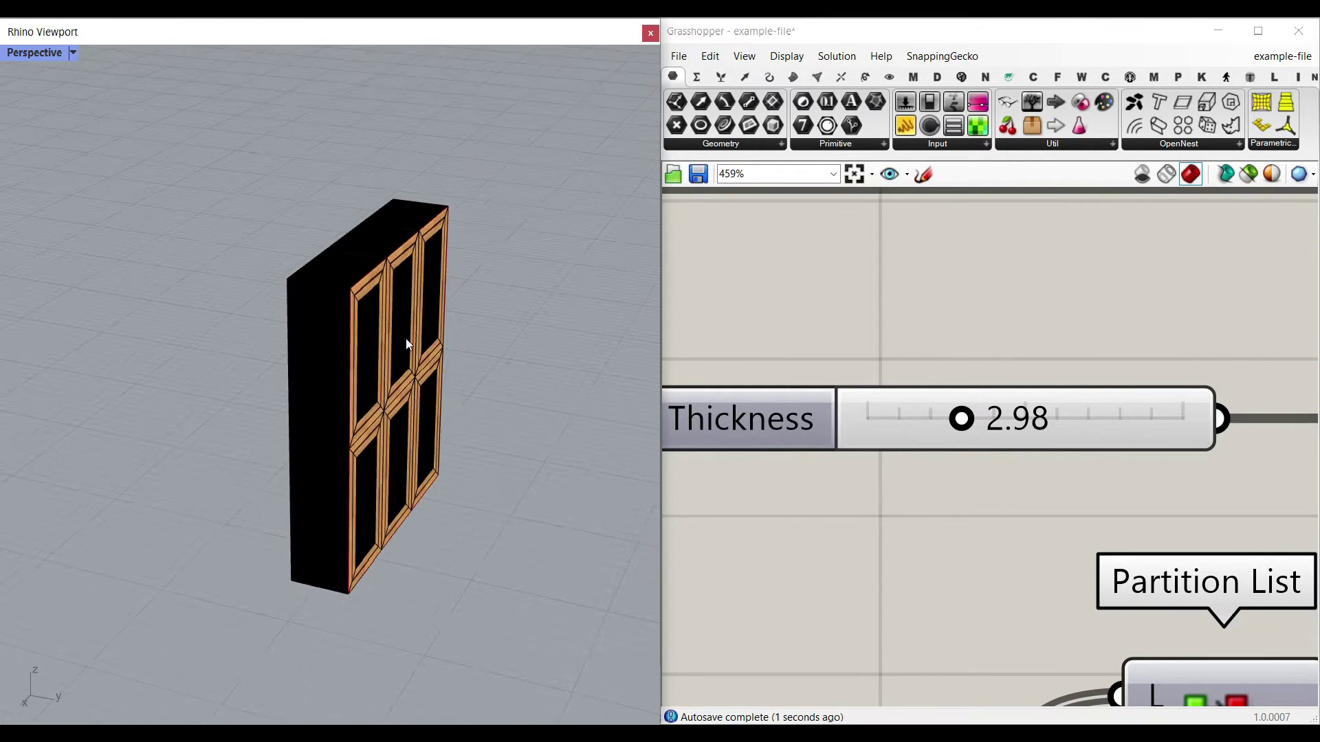
scroll(410, 345, "up", 6)
left_click_drag(964, 422, 906, 421)
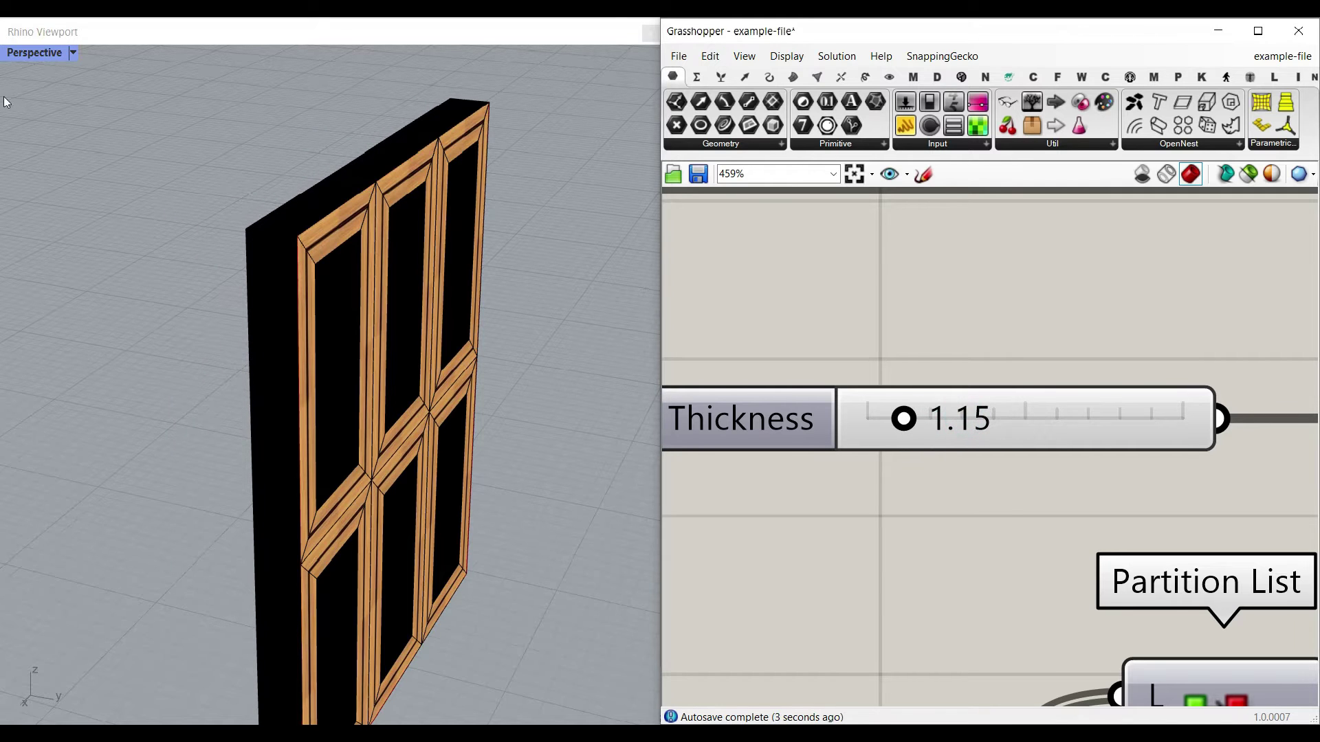
Switch the Perspective viewport to the rendered display mode and turn the model to show the window's front.
left_click(38, 52)
left_click(76, 136)
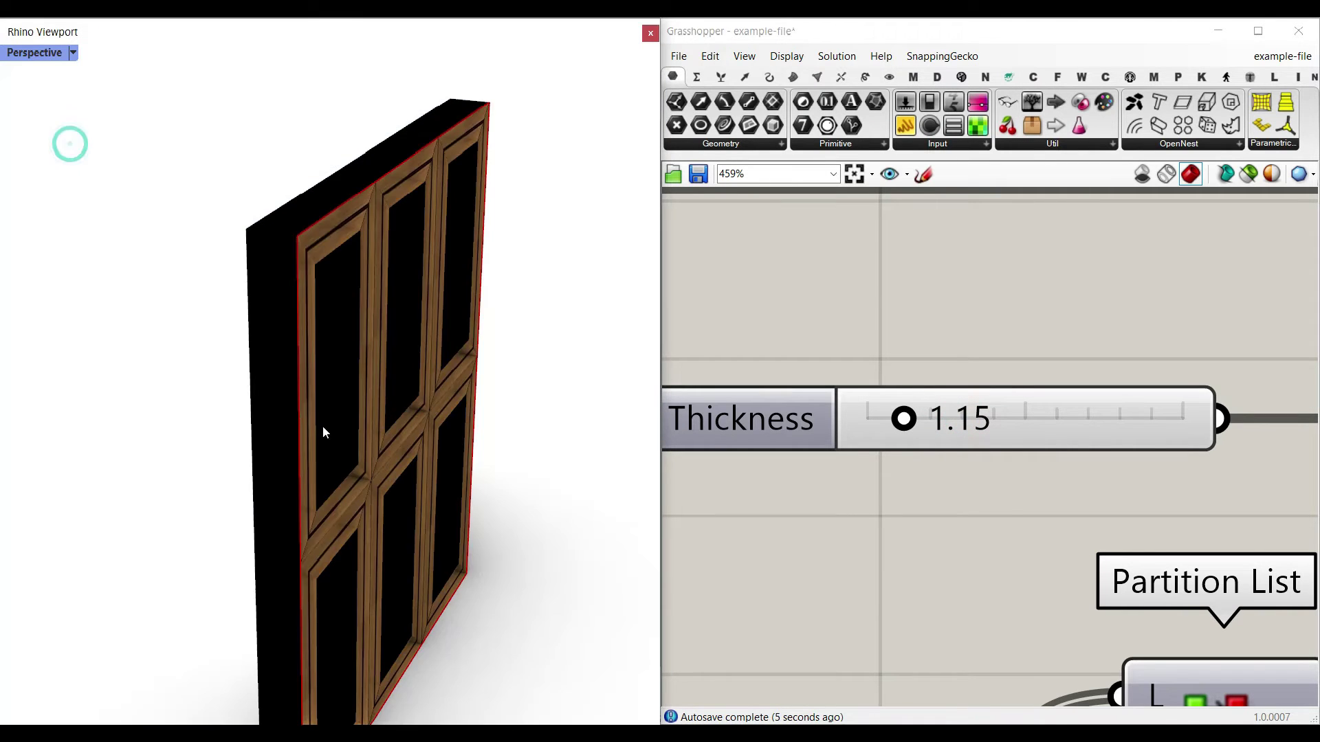
right_click_drag(323, 427, 266, 315)
scroll(317, 356, "down", 3)
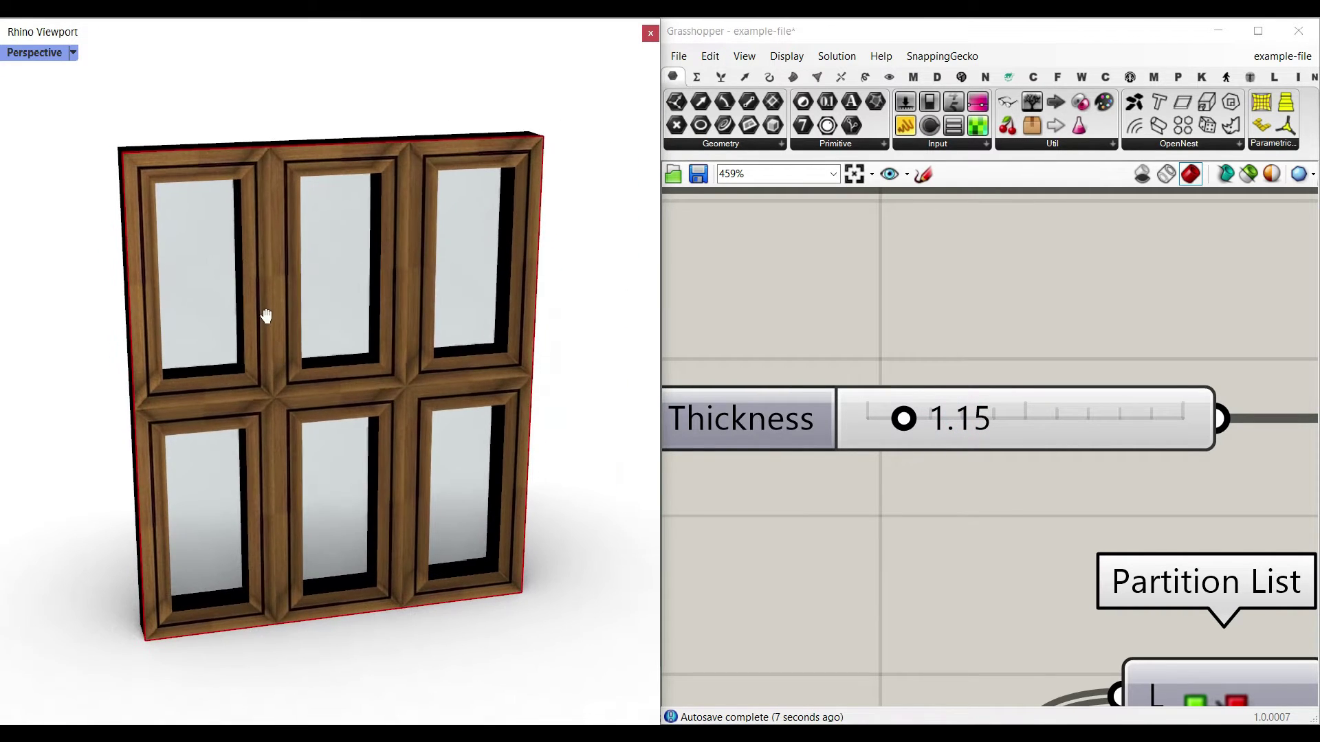
Change the Colour Swatch feeding the custom preview of the frame's side faces from black to an opaque bright green.
scroll(960, 355, "down", 10)
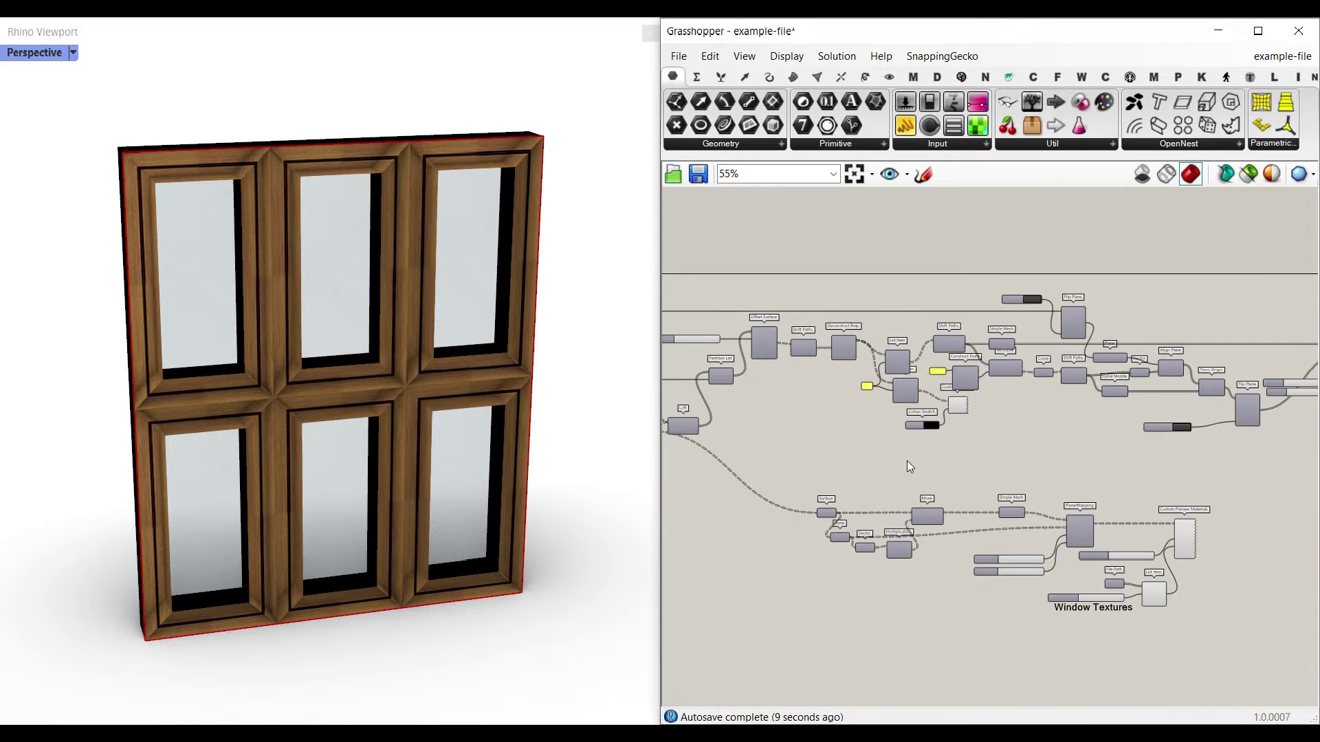
scroll(947, 436, "up", 5)
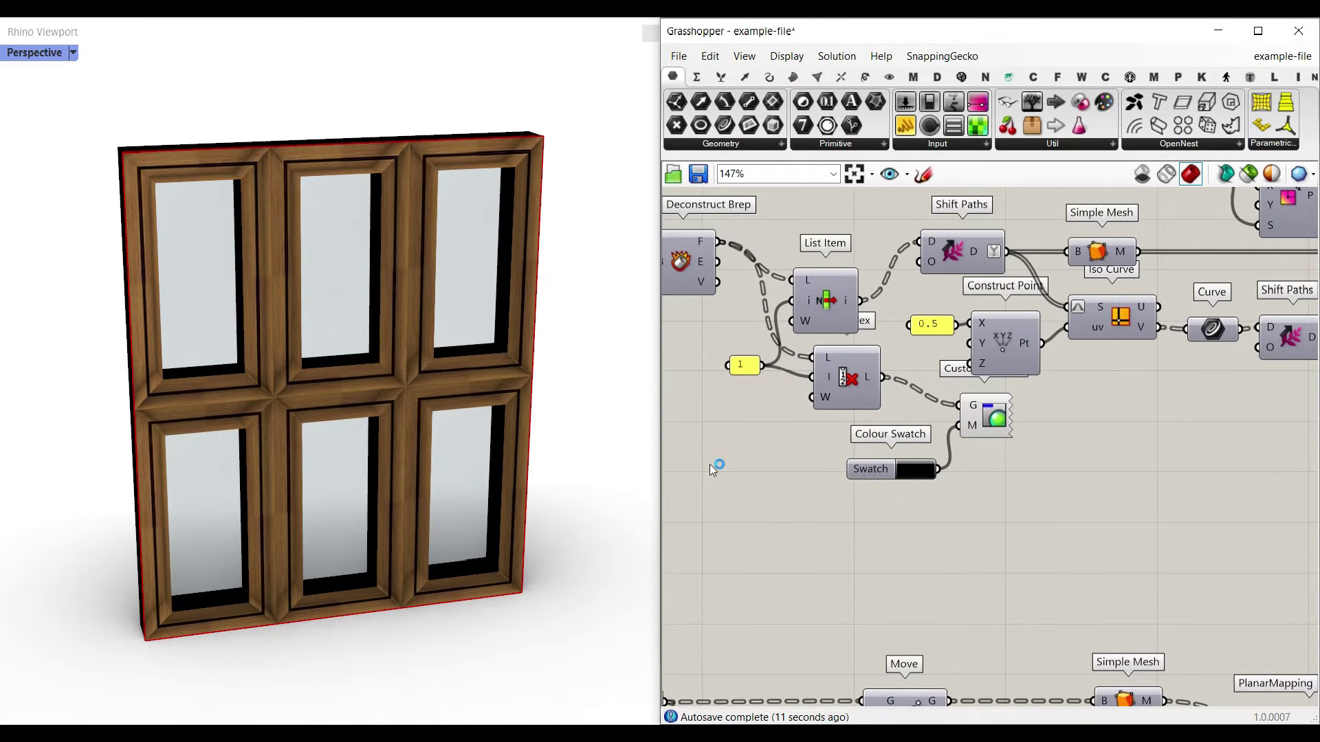
scroll(898, 465, "up", 5)
right_click_drag(336, 418, 252, 303)
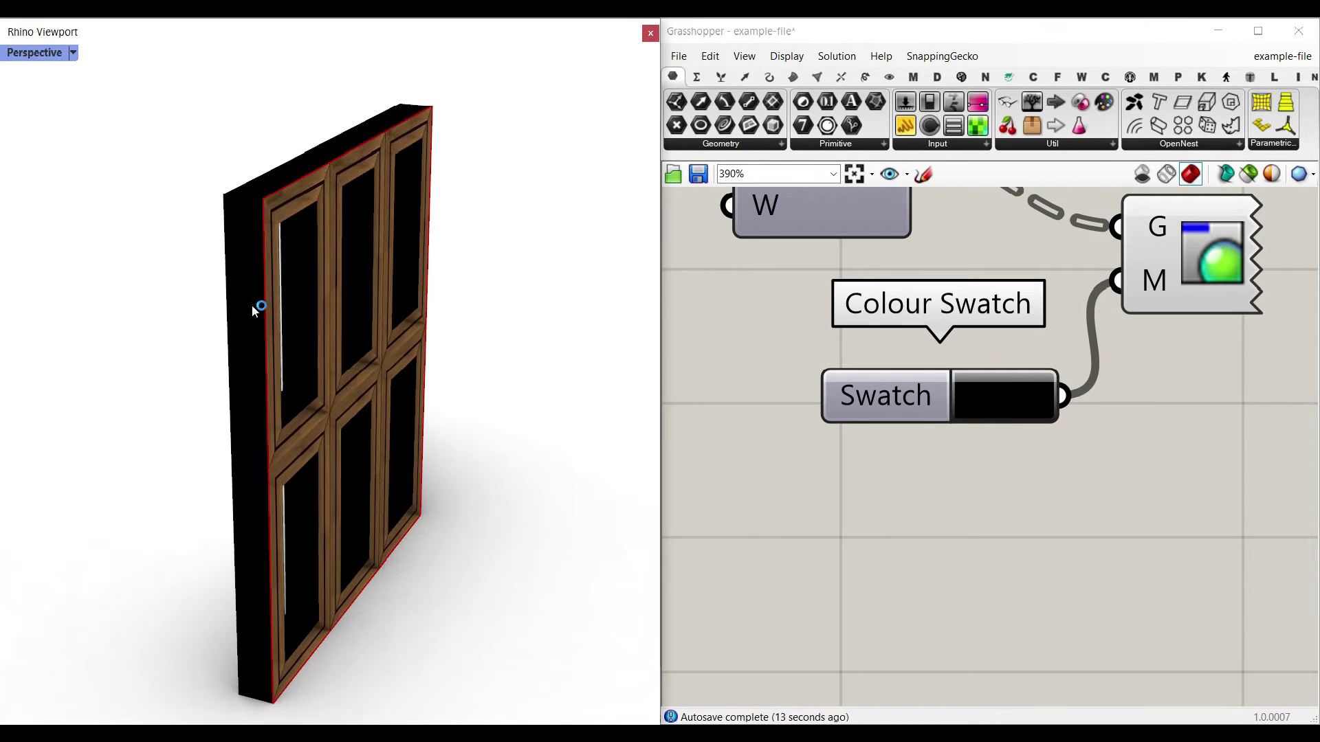
left_click(1010, 412)
left_click(1137, 471)
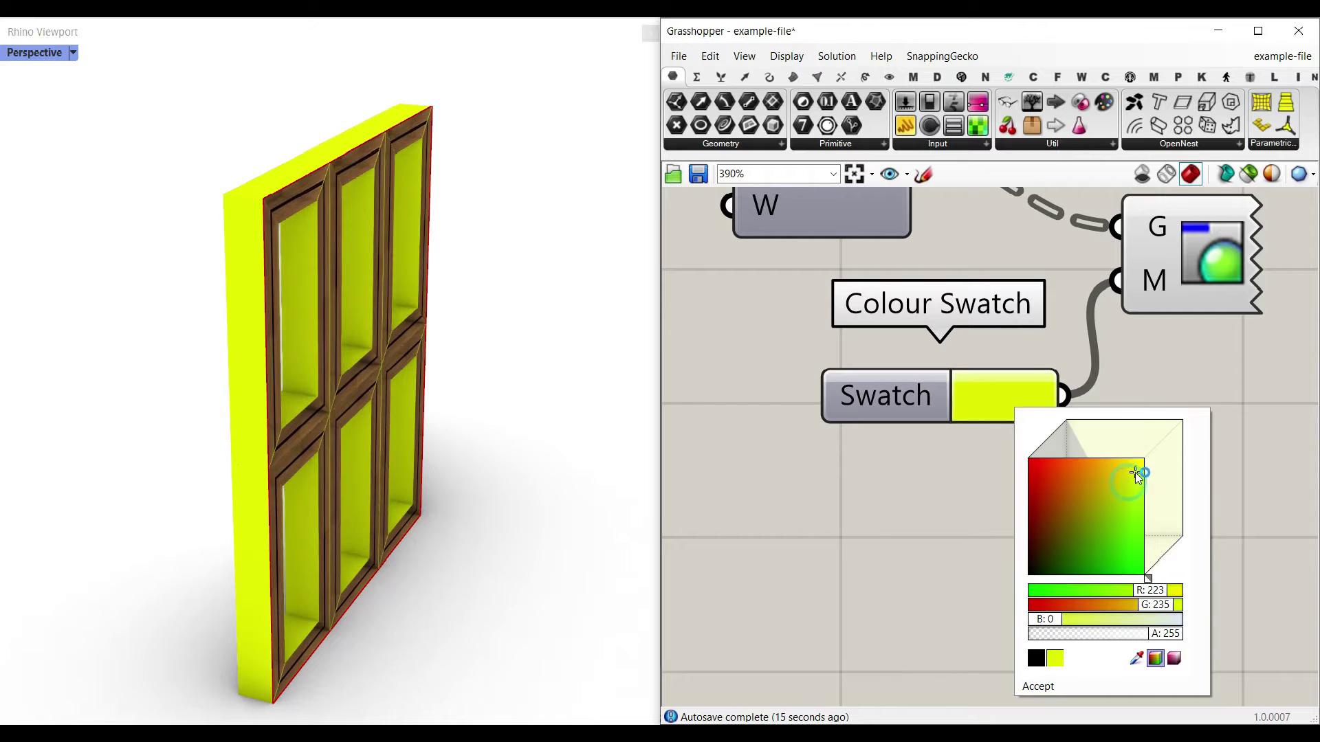
mouse_move(1174, 634)
left_mouse_down()
mouse_move(1100, 634)
mouse_move(1201, 636)
left_mouse_up()
left_click_drag(1113, 548, 1144, 537)
left_click(890, 493)
right_click_drag(413, 405, 315, 403)
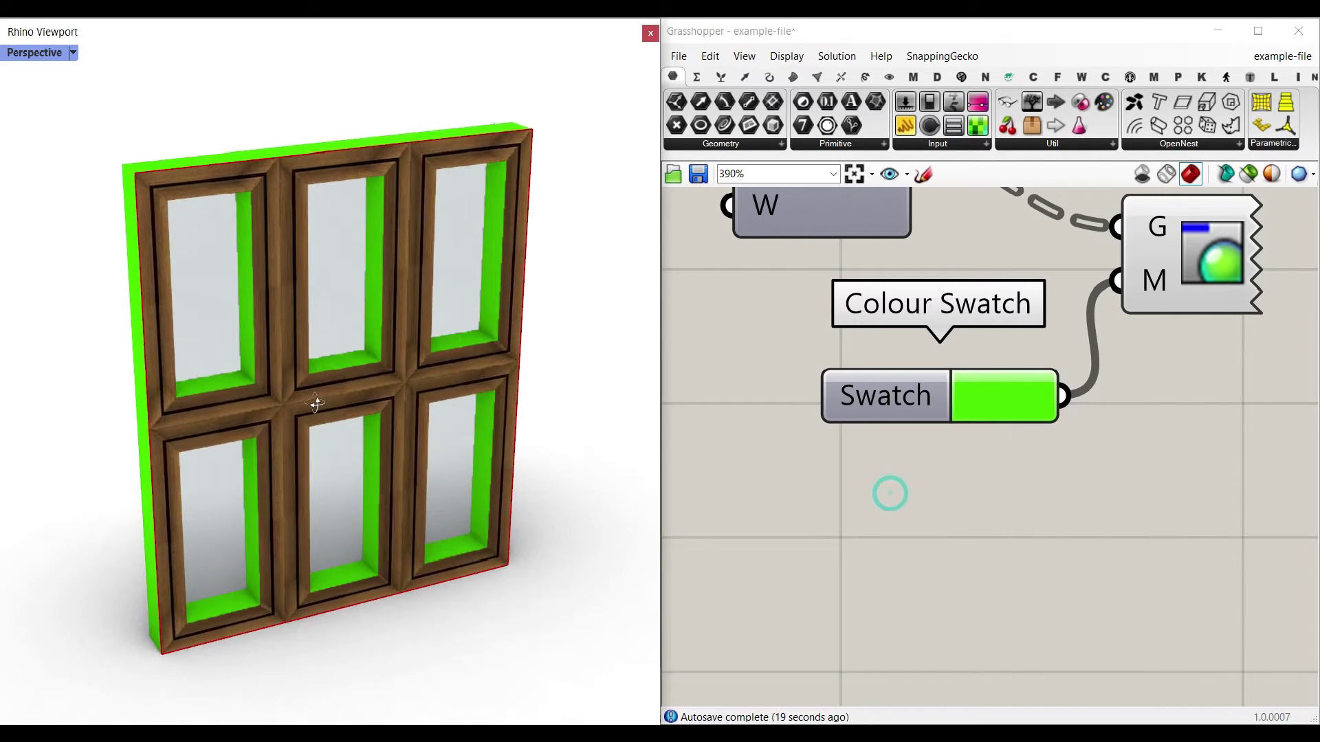
scroll(316, 404, "up", 6)
Set the Transparency slider of the window glass preview to 0.00.
scroll(998, 526, "down", 5)
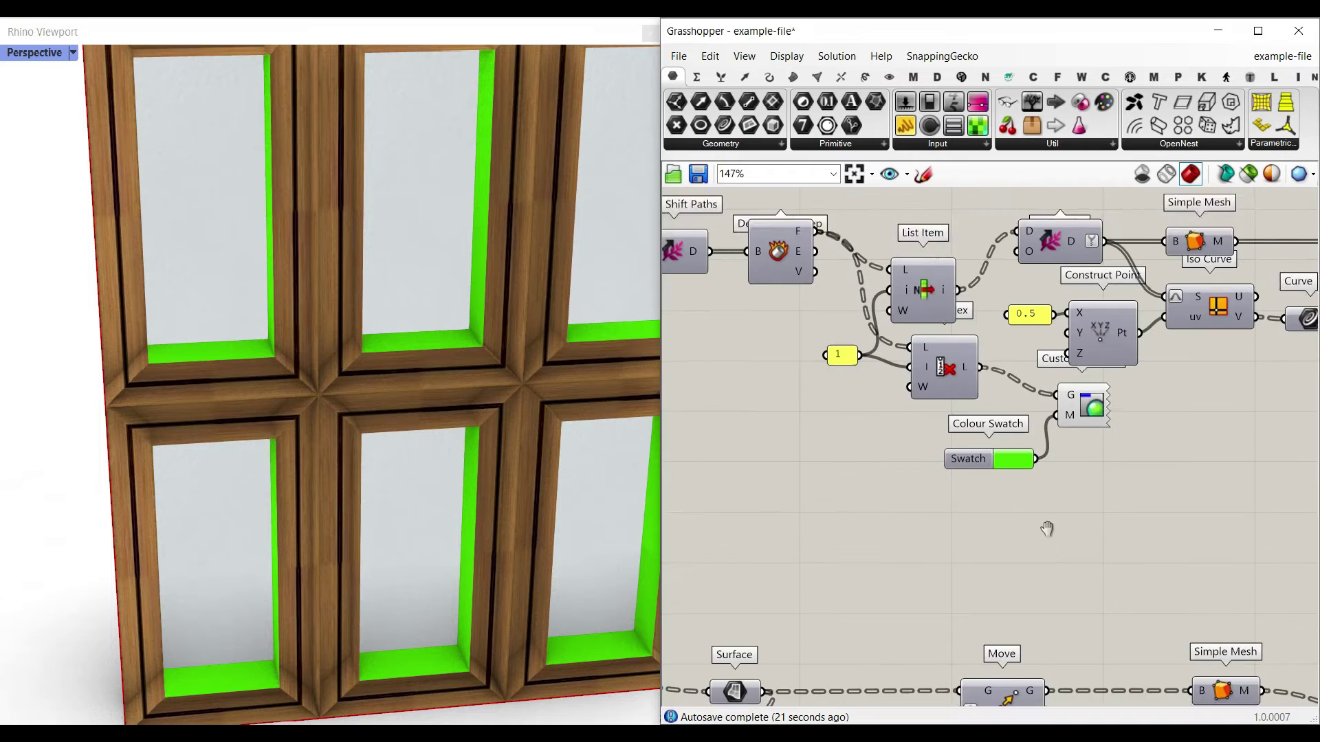
right_click_drag(1047, 529, 946, 289)
scroll(946, 289, "down", 2)
scroll(1100, 426, "up", 3)
right_click_drag(1100, 426, 992, 532)
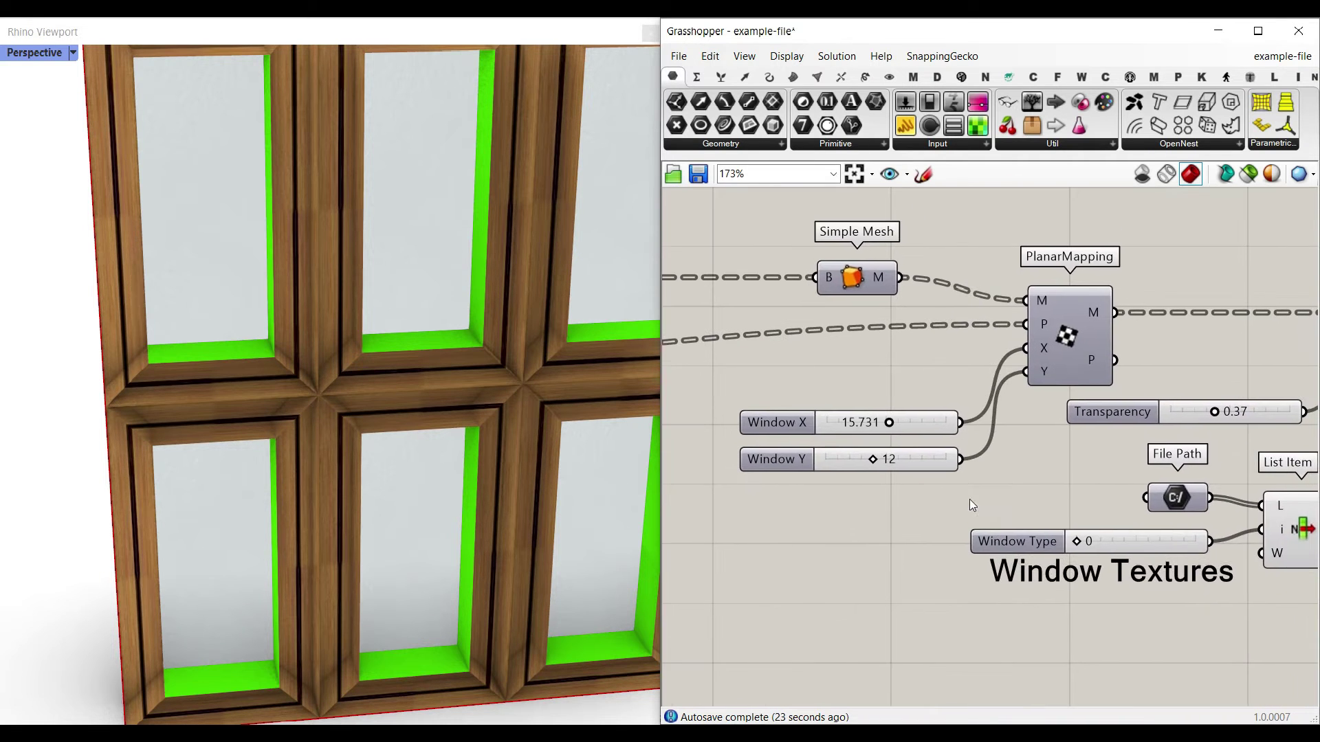
scroll(829, 435, "up", 7)
scroll(864, 444, "down", 5)
right_click_drag(1293, 446, 1100, 411)
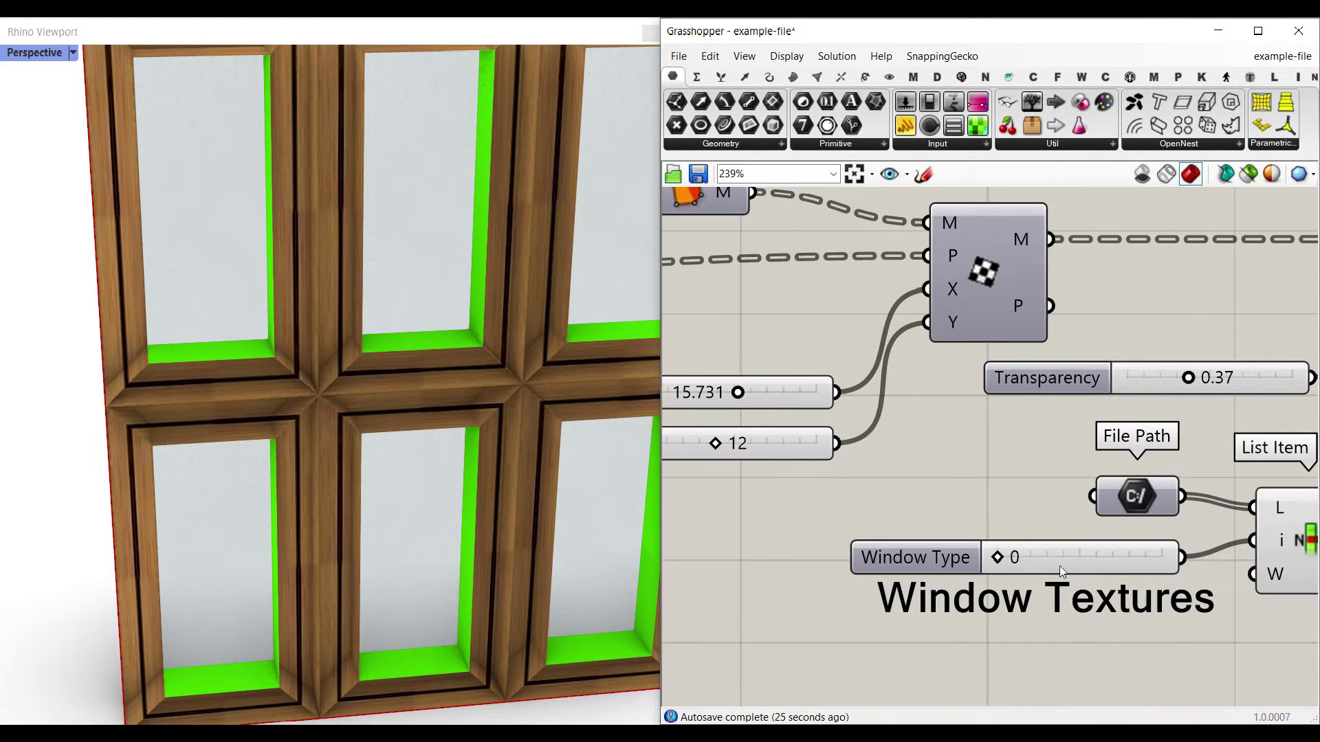
right_click_drag(1150, 456, 987, 462)
left_click_drag(1029, 387, 930, 387)
scroll(373, 353, "up", 2)
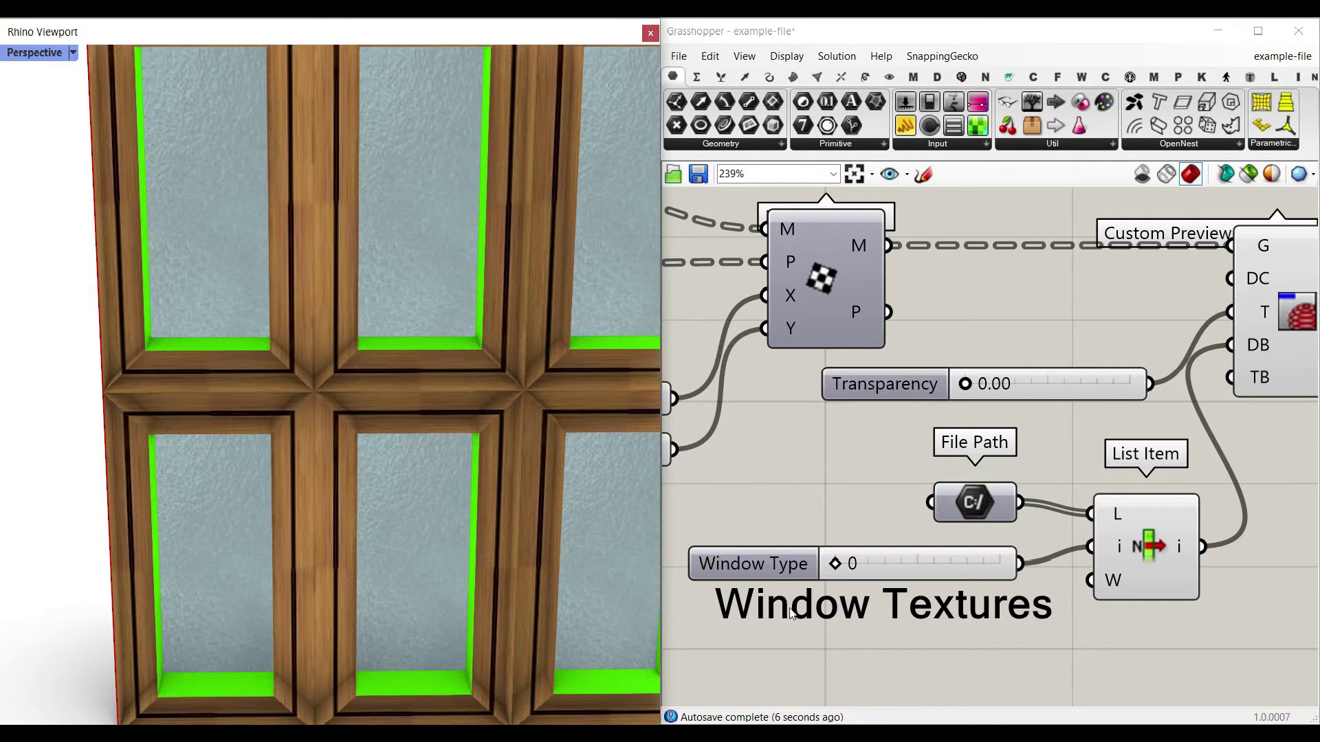
Load Glass-Texture.jpg, Glass-Texture-2.jpg, Glass-Texture-3.jpg and Glass-Texture-4.jpg into the File Path parameter for the window textures.
right_click(981, 514)
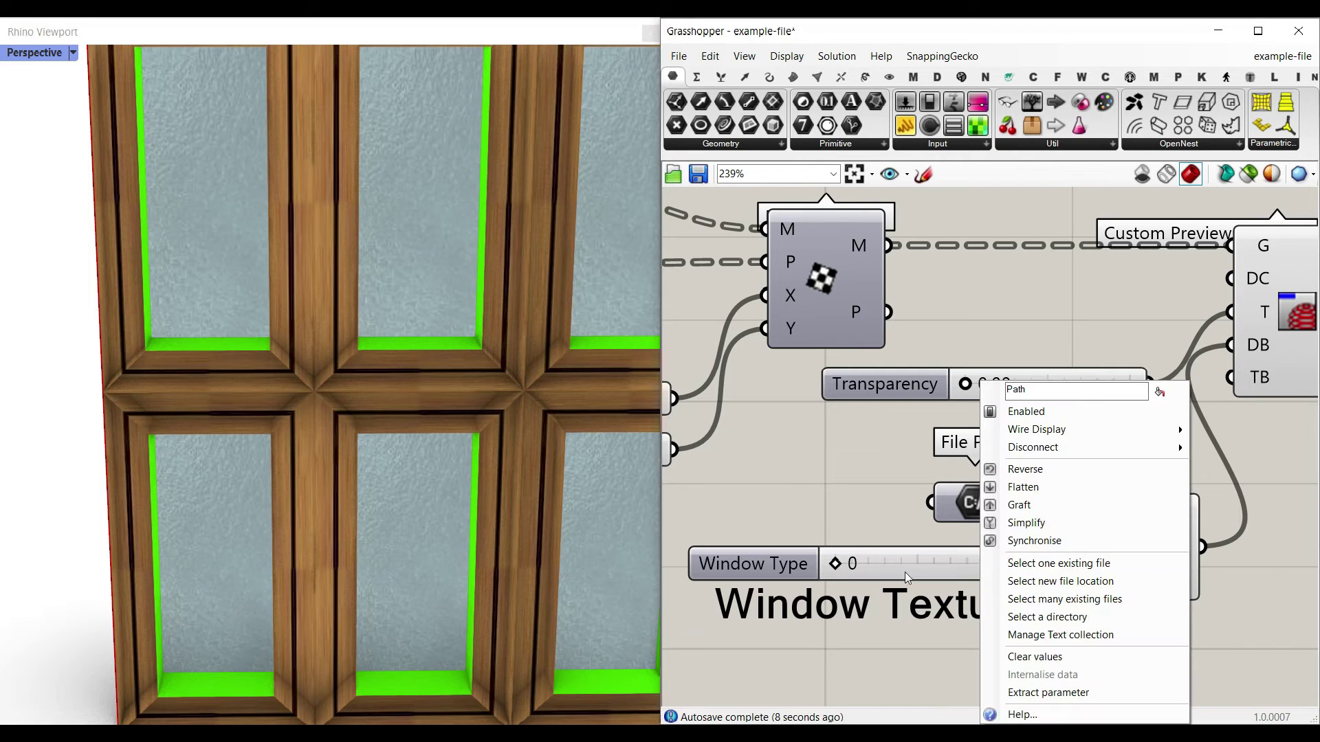
left_click(1076, 604)
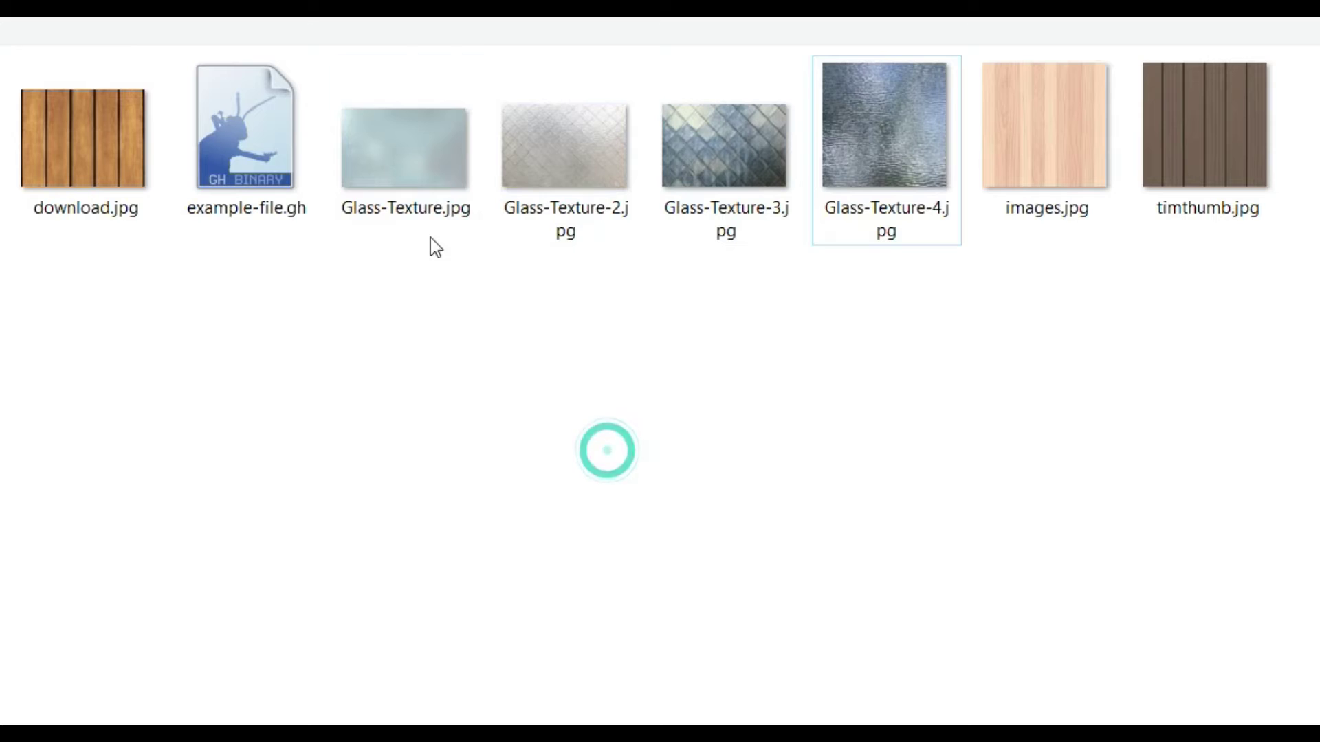
left_click(413, 184)
left_click(561, 165, "ctrl")
left_click(747, 160, "ctrl")
left_click(835, 213, "ctrl")
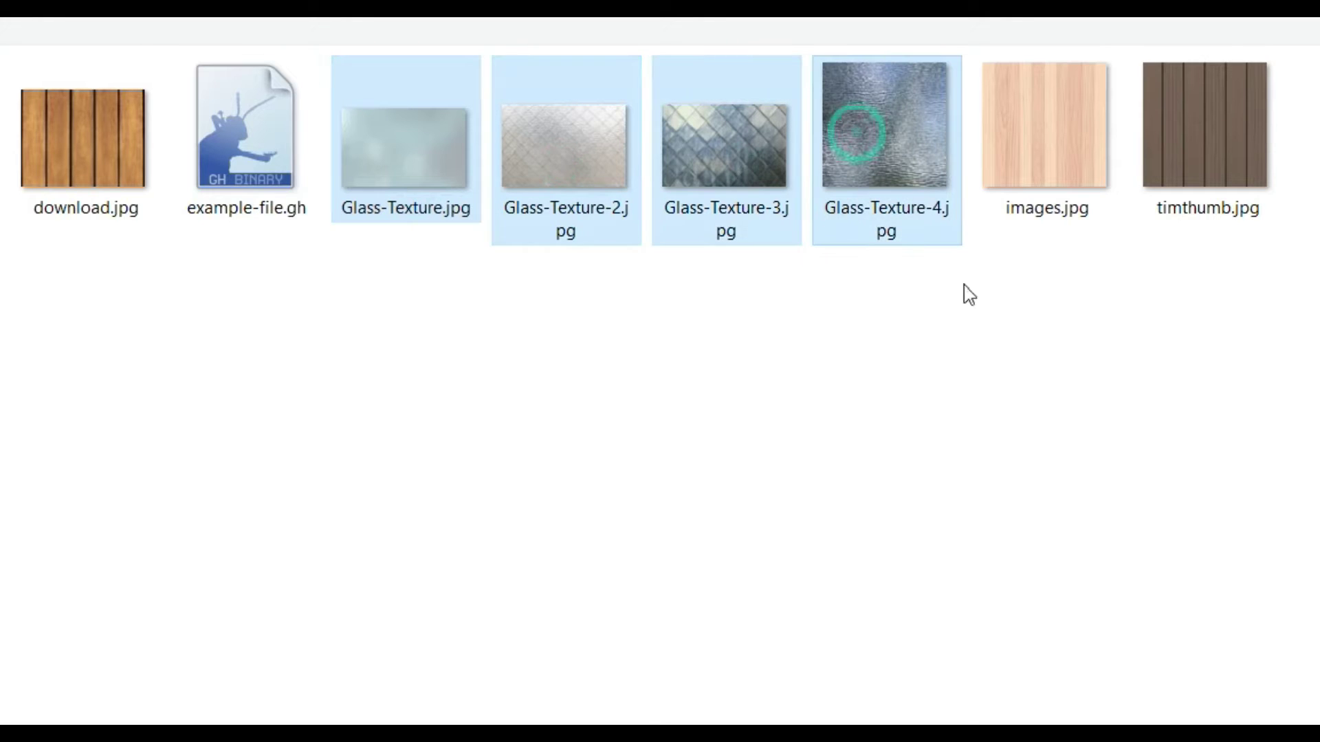
left_click(1157, 699)
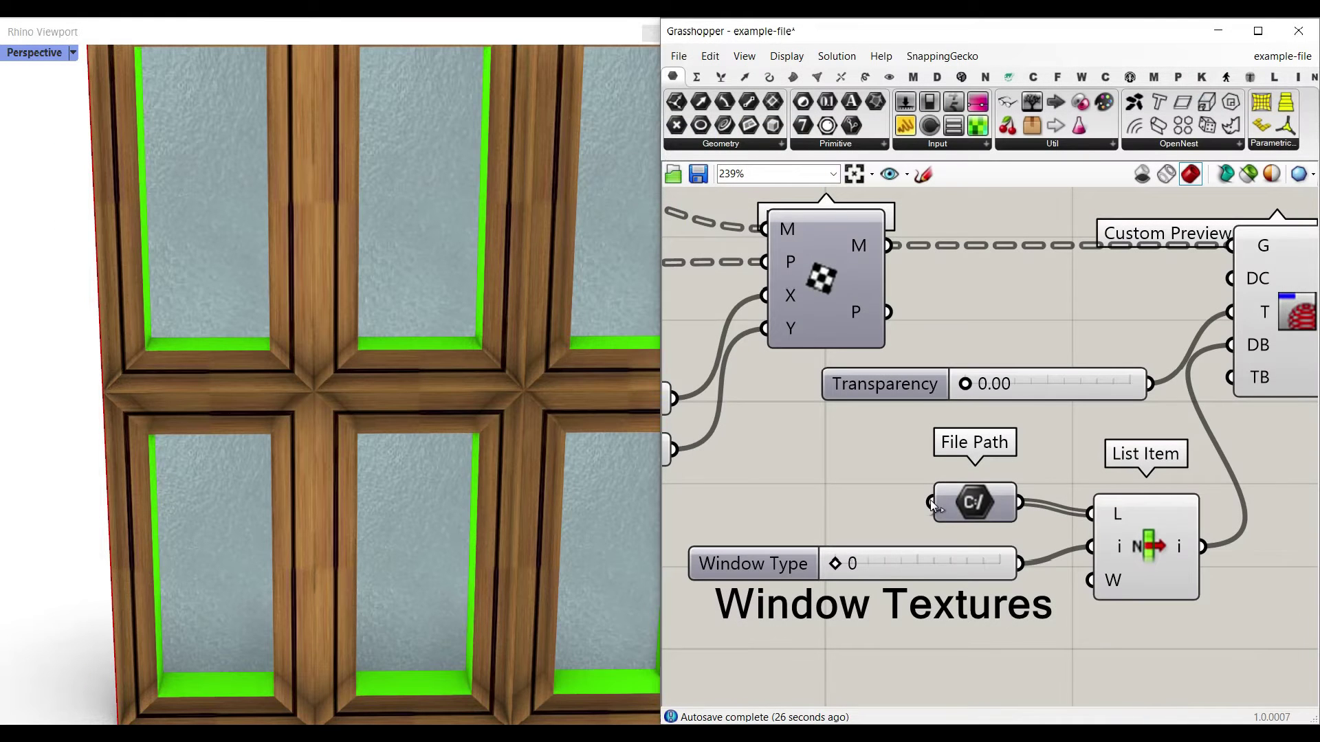
Raise the Window Type slider's maximum to 3 and set the slider to 3 to apply the fourth glass texture.
mouse_move(985, 506)
double_click(765, 563)
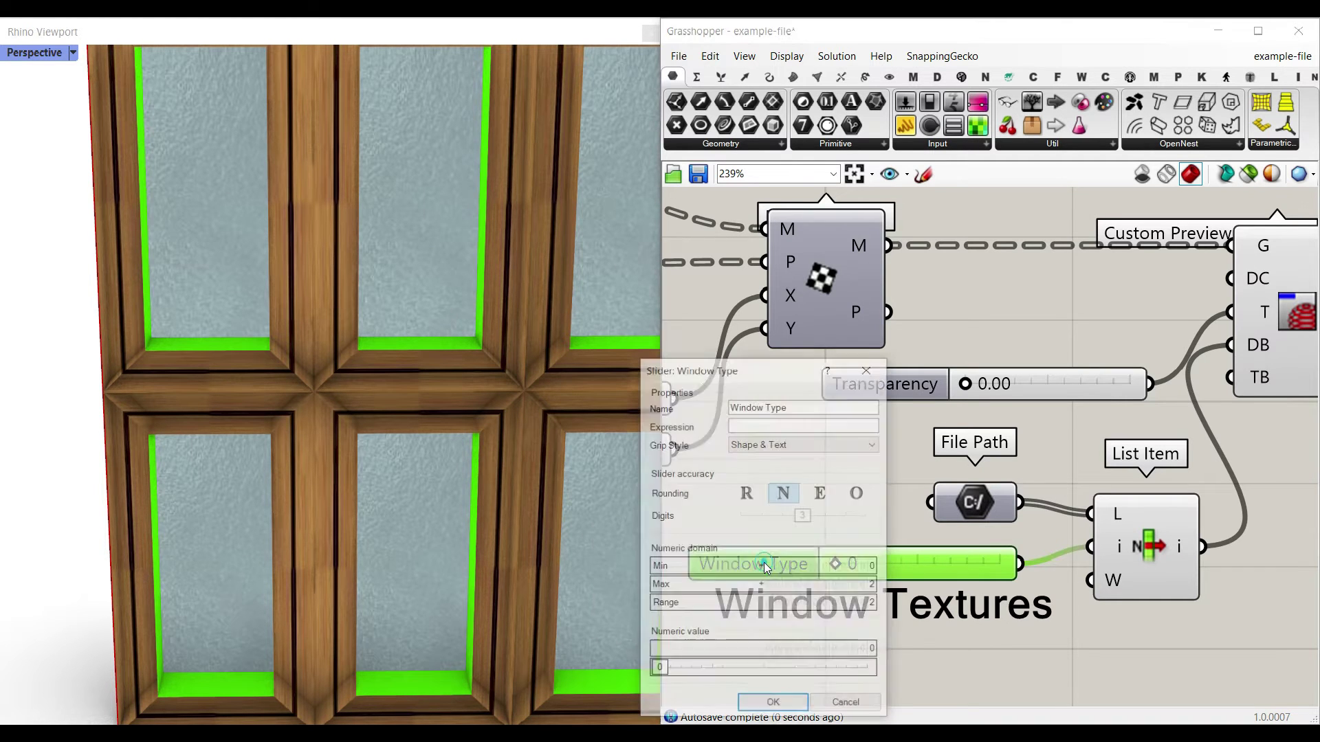
double_click(865, 586)
left_click(774, 706)
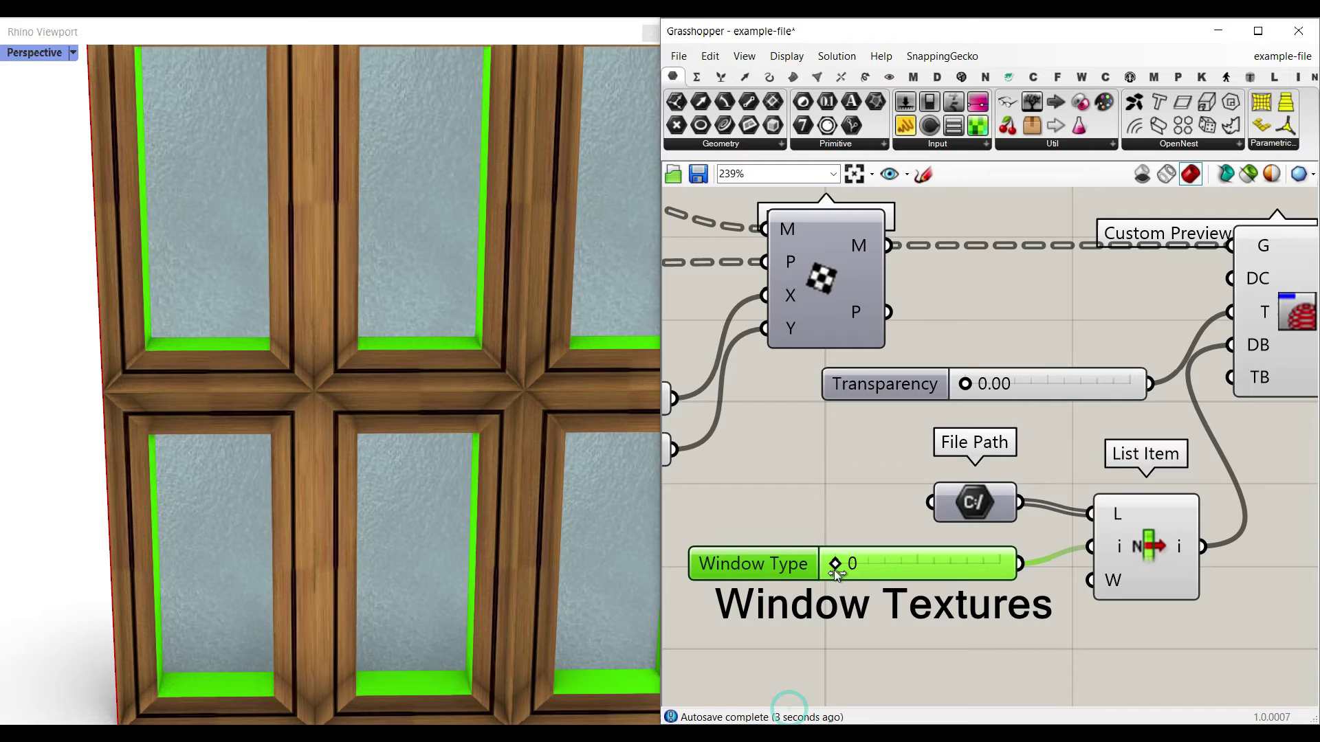
left_click_drag(877, 571, 1011, 575)
Rescale the glass texture mapping by setting Window X to 7.740 and Window Y to 7.
right_click_drag(753, 463, 1058, 470)
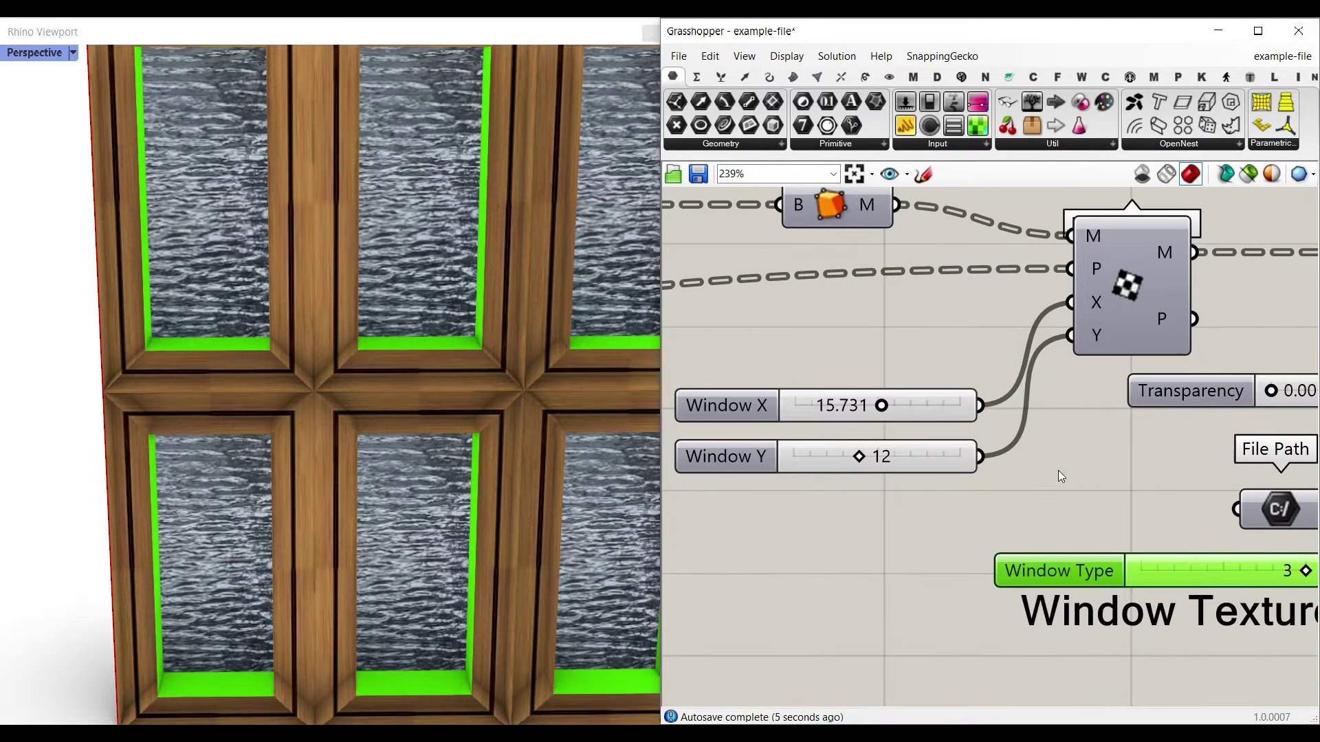
left_click_drag(883, 406, 842, 407)
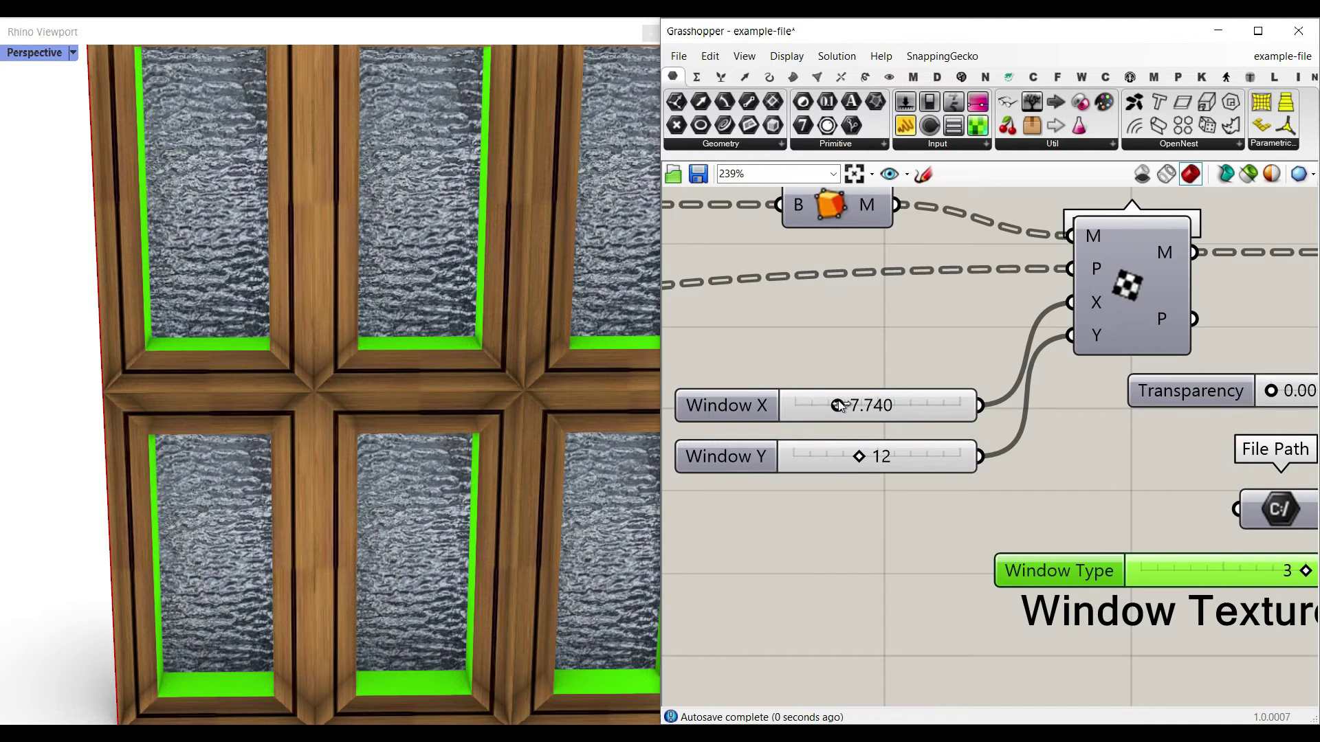
left_click_drag(860, 459, 832, 459)
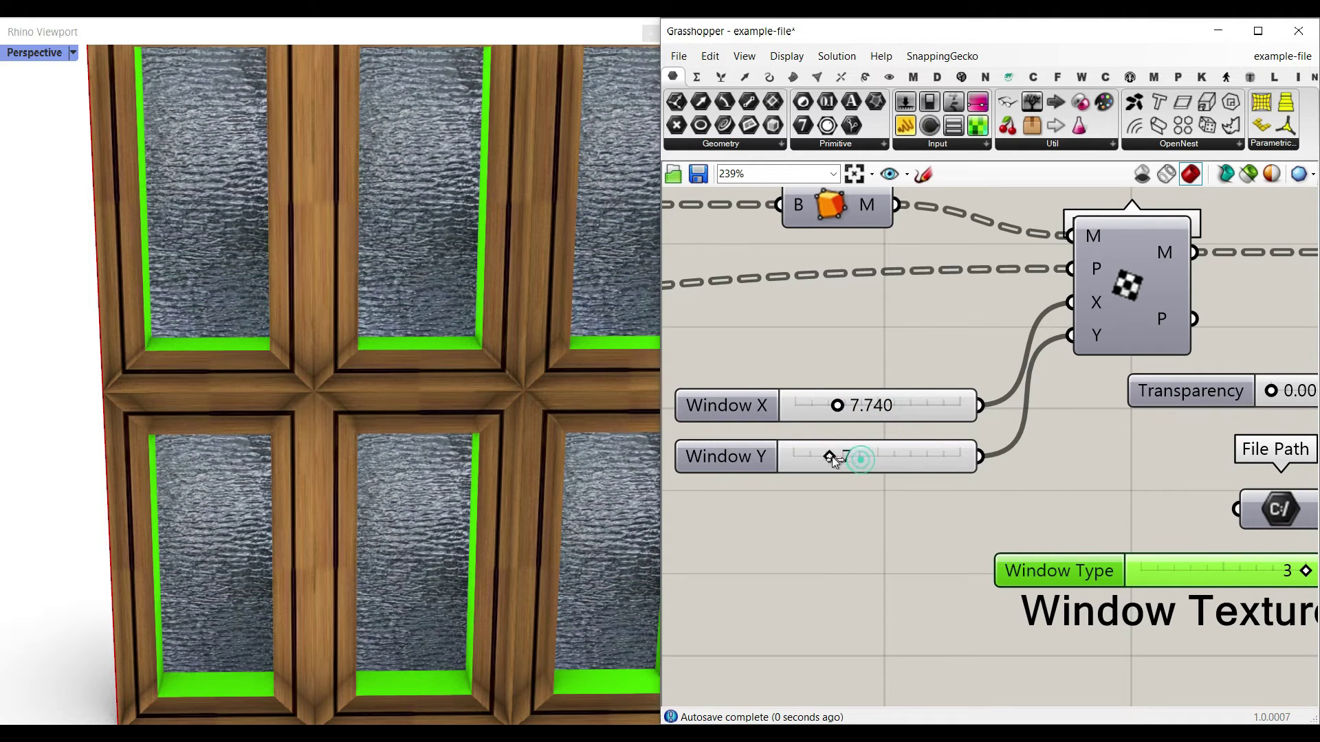
Switch the Window Y slider to floating-point rounding and rescale the glass texture with Window X at 6.117 and Window Y at 8.737.
double_click(743, 463)
left_click(714, 411)
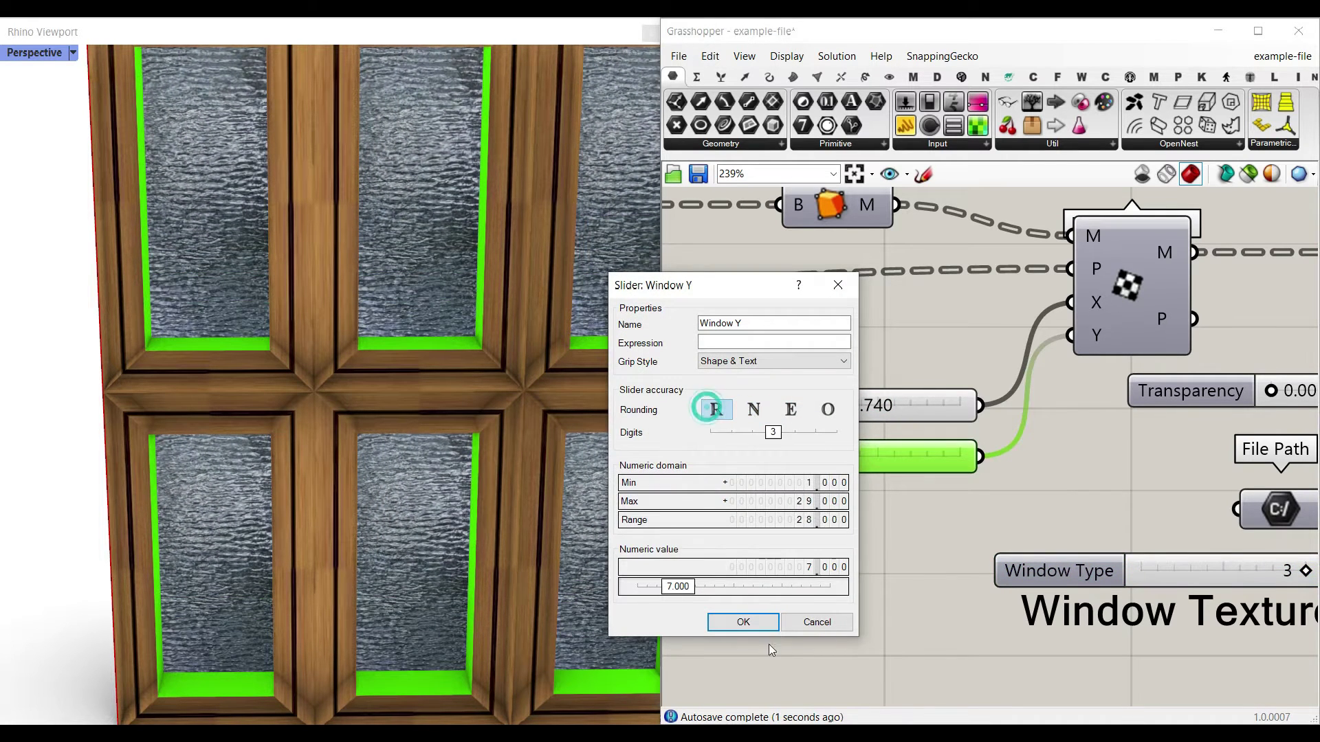
left_click(743, 623)
left_click_drag(832, 457, 853, 457)
mouse_move(838, 406)
left_mouse_down()
mouse_move(854, 405)
mouse_move(830, 406)
left_mouse_up()
left_click_drag(851, 462, 841, 459)
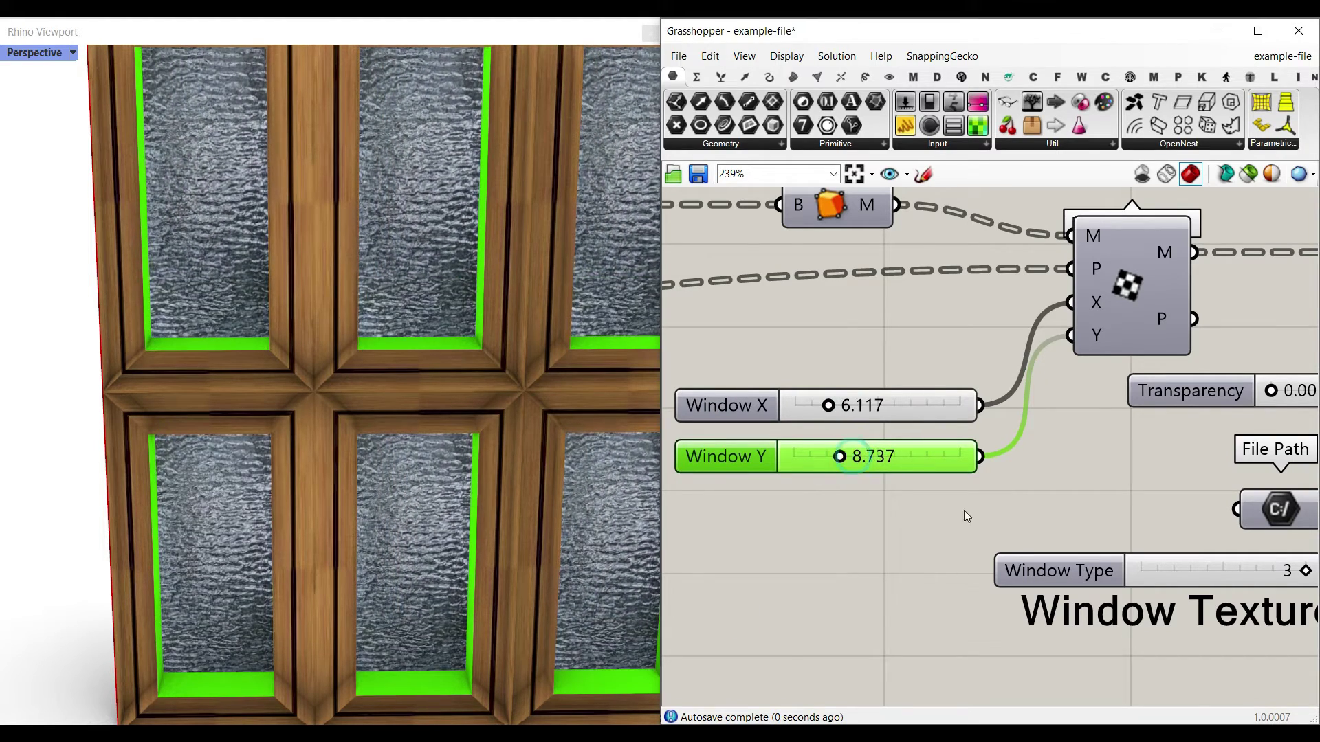
Set the Window Type slider to 0 to apply the first glass texture, with Transparency at 0.00.
left_click_drag(1125, 501, 980, 497)
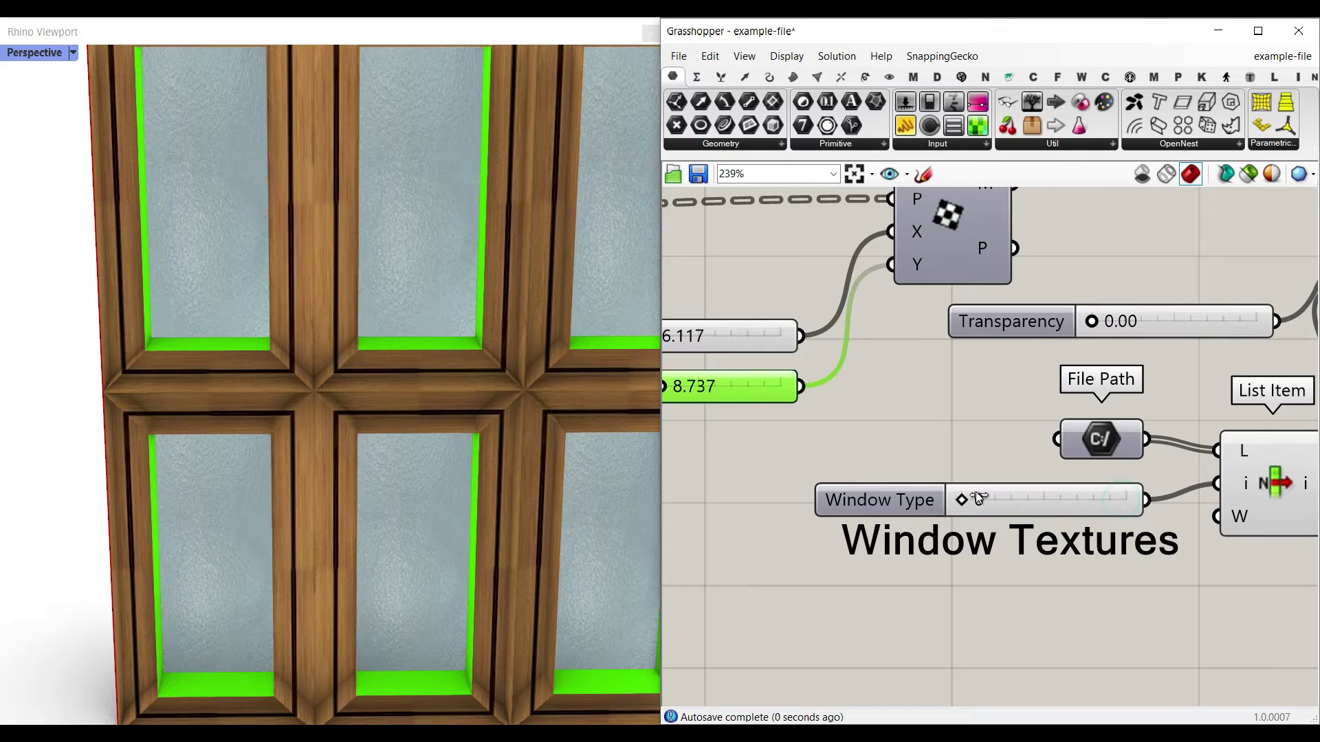
scroll(295, 336, "down", 8)
right_click_drag(295, 336, 329, 318)
scroll(328, 317, "up", 8)
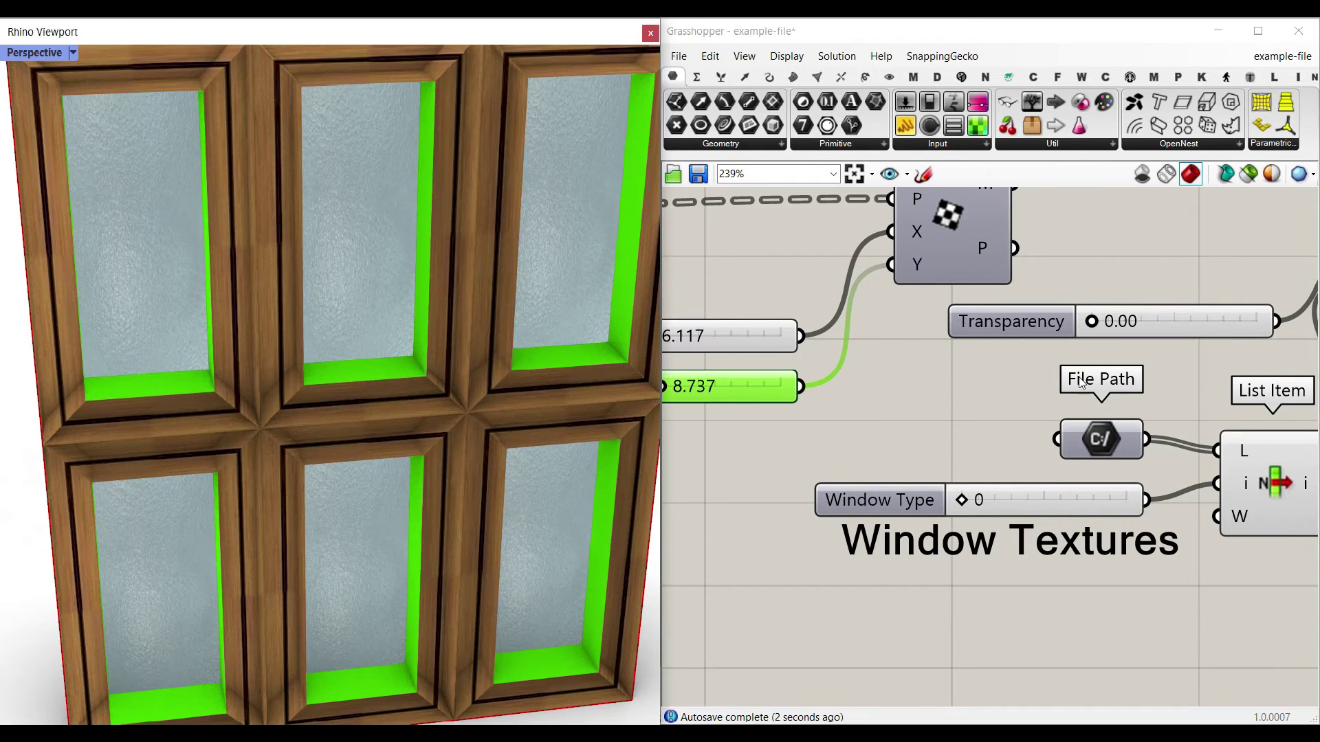
scroll(1093, 350, "up", 1)
mouse_move(1098, 319)
left_mouse_down()
mouse_move(1140, 316)
mouse_move(1090, 317)
left_mouse_up()
Change the Colour Swatch of the custom preview for the inner window edges to black.
scroll(1006, 454, "down", 5)
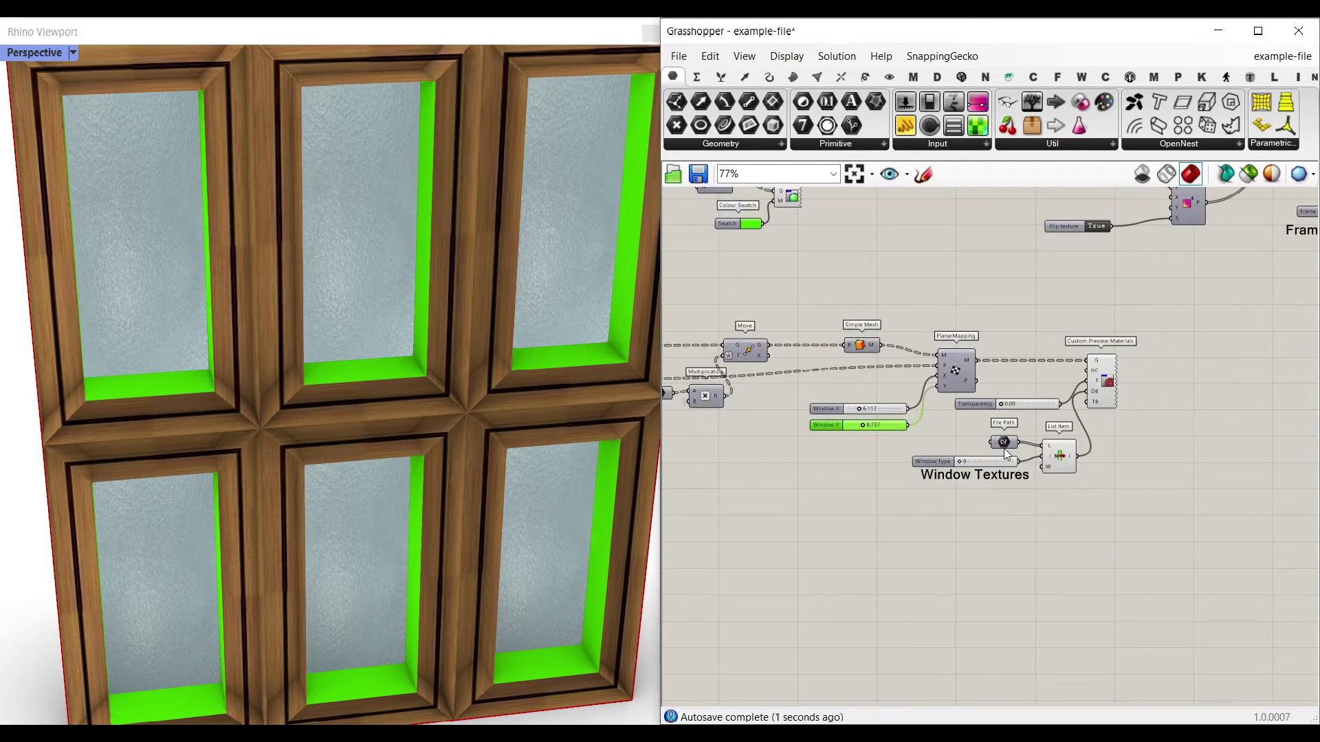
scroll(1011, 481, "down", 3)
scroll(915, 402, "up", 8)
left_click(923, 422)
left_click(980, 541)
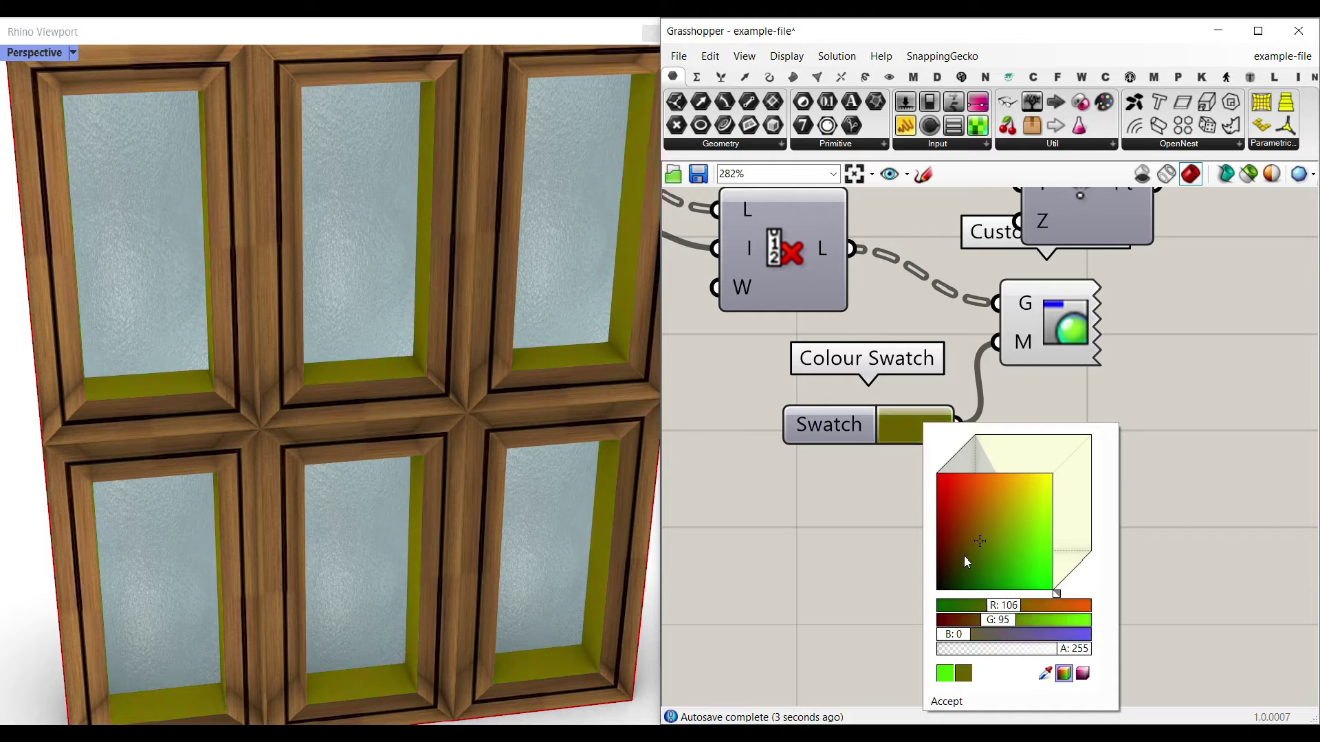
left_click_drag(964, 555, 936, 589)
left_click(770, 539)
scroll(365, 361, "down", 8)
right_click_drag(364, 361, 398, 349)
scroll(835, 416, "down", 11)
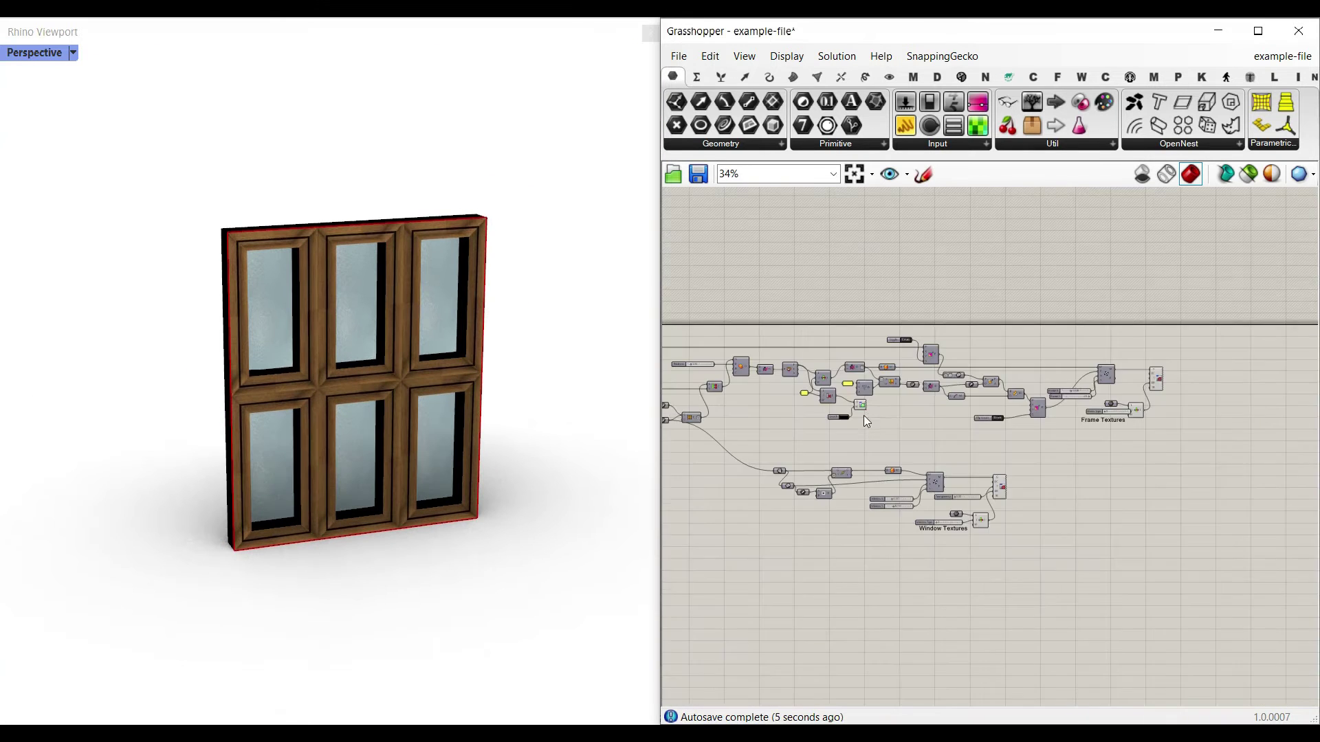
Move the Frame Type slider and the Frame Textures label clear of the List Item component.
scroll(853, 419, "up", 10)
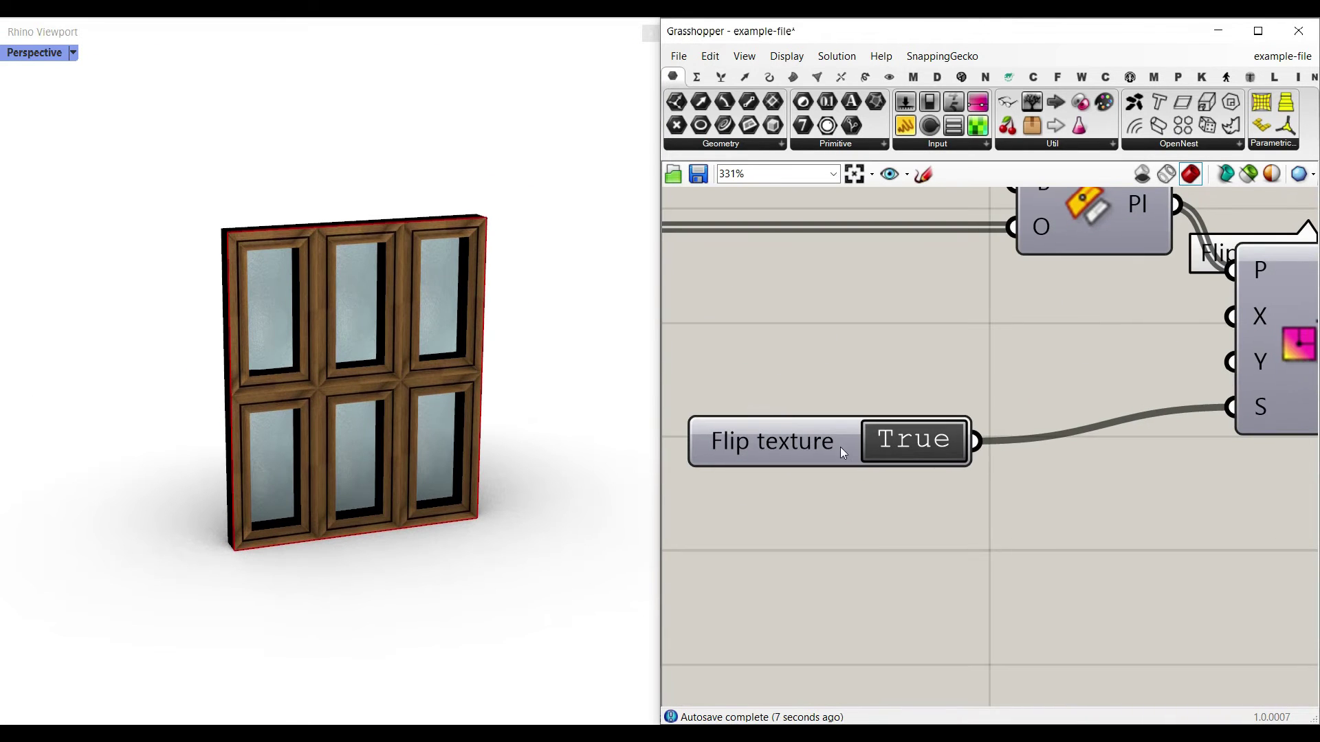
scroll(249, 403, "up", 5)
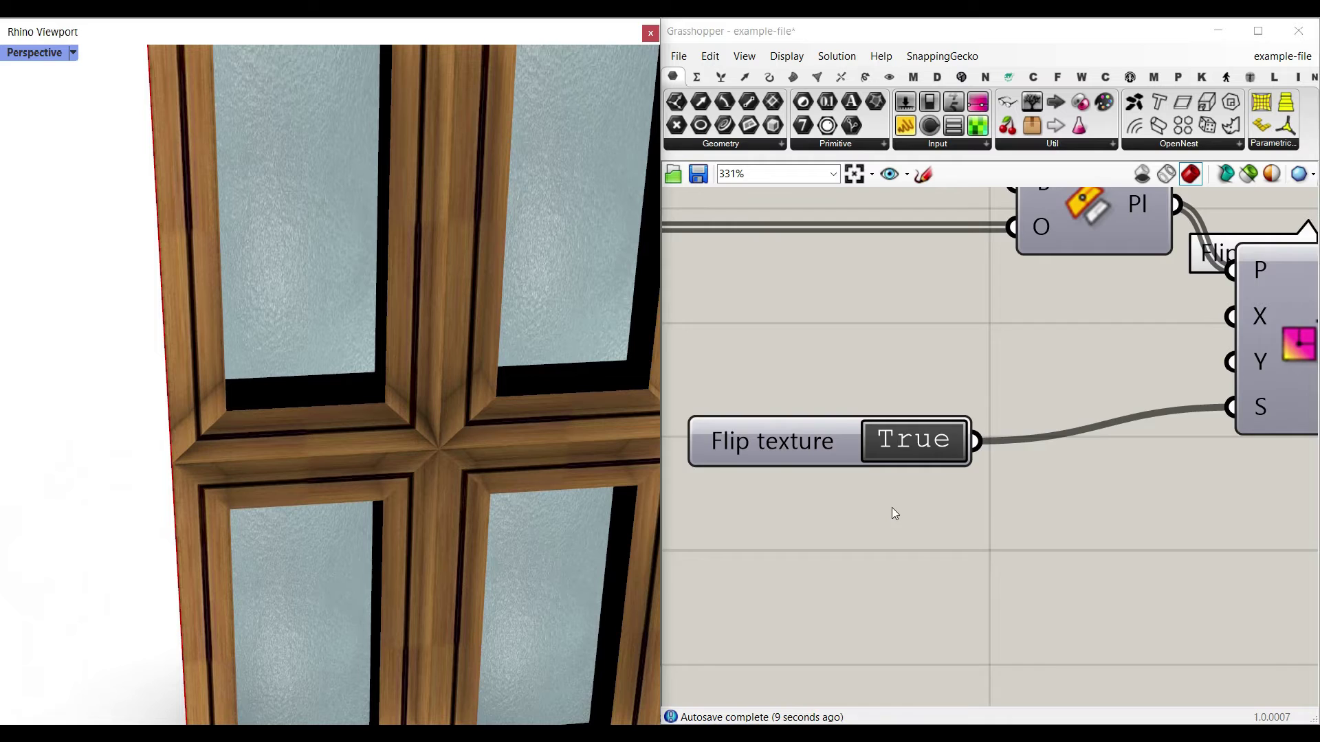
scroll(892, 508, "down", 3)
right_click_drag(952, 497, 877, 489)
right_click_drag(1262, 476, 1079, 462)
right_click_drag(1305, 410, 1005, 439)
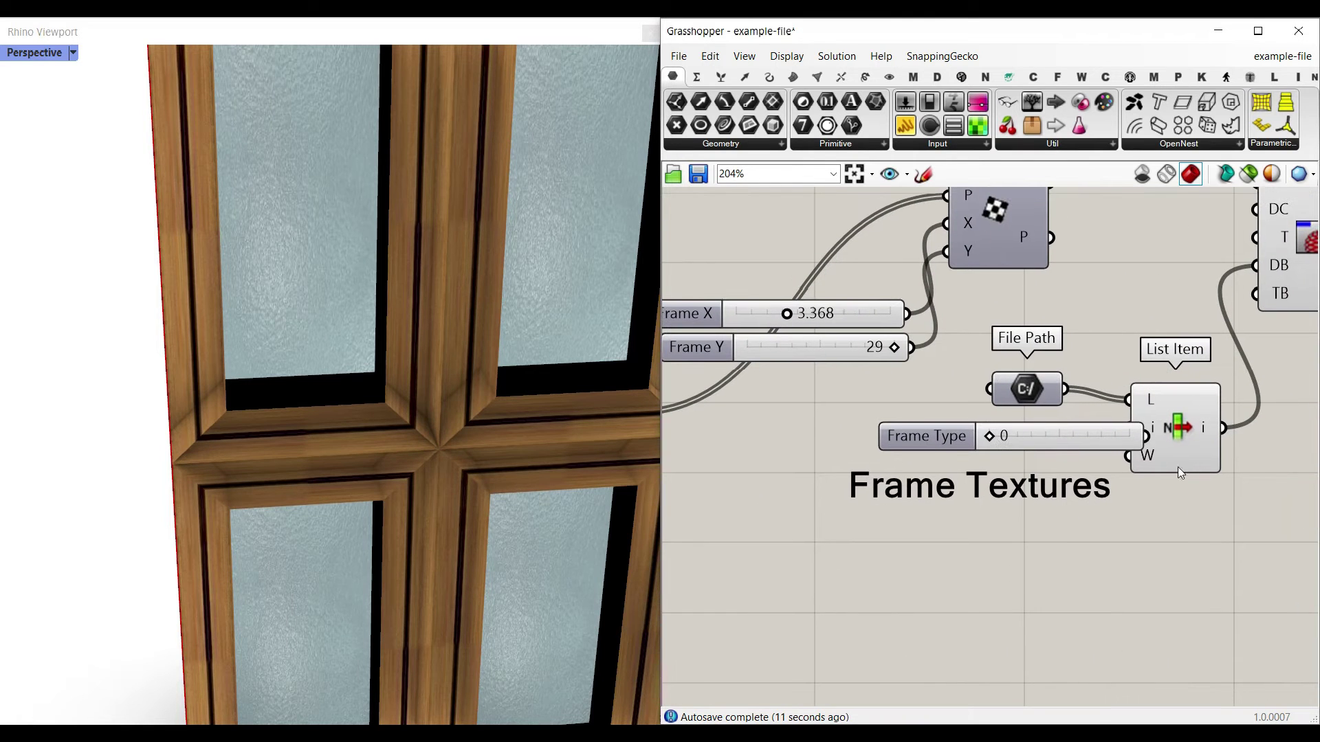
left_click_drag(1092, 440, 1037, 448)
left_click_drag(958, 485, 931, 488)
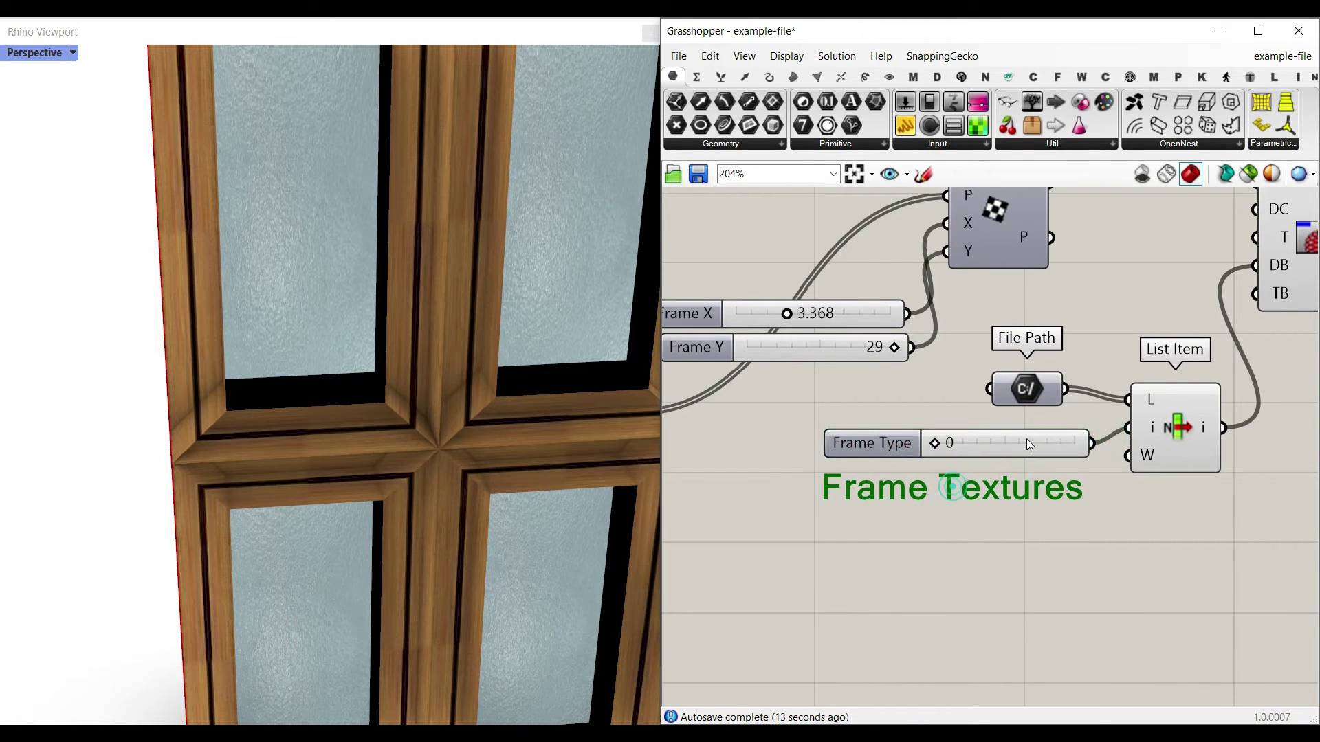
Open the options of the frame textures' File Path parameter and set Frame Type to 1 to apply the second wood texture.
right_click(1033, 393)
left_click_drag(936, 446, 1010, 448)
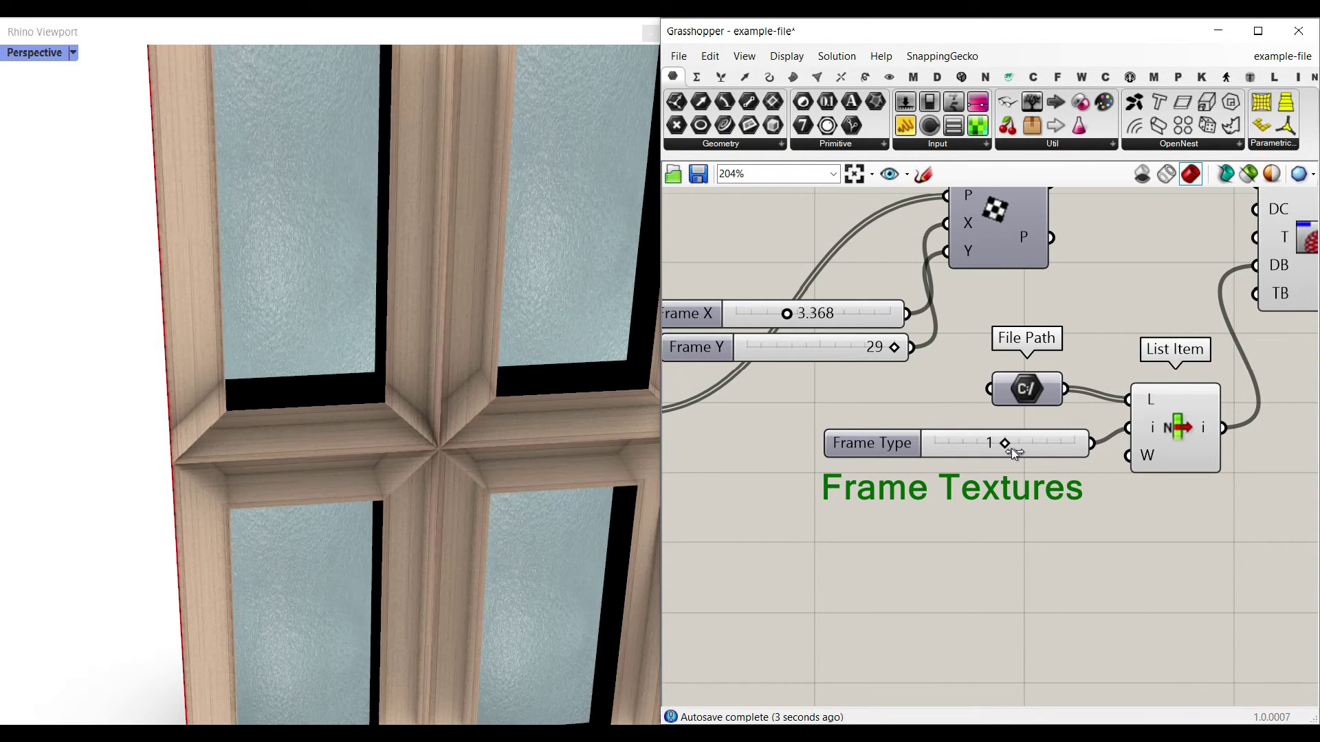
left_click(332, 445)
scroll(318, 426, "up", 5)
right_click_drag(435, 458, 413, 450)
scroll(411, 448, "down", 5)
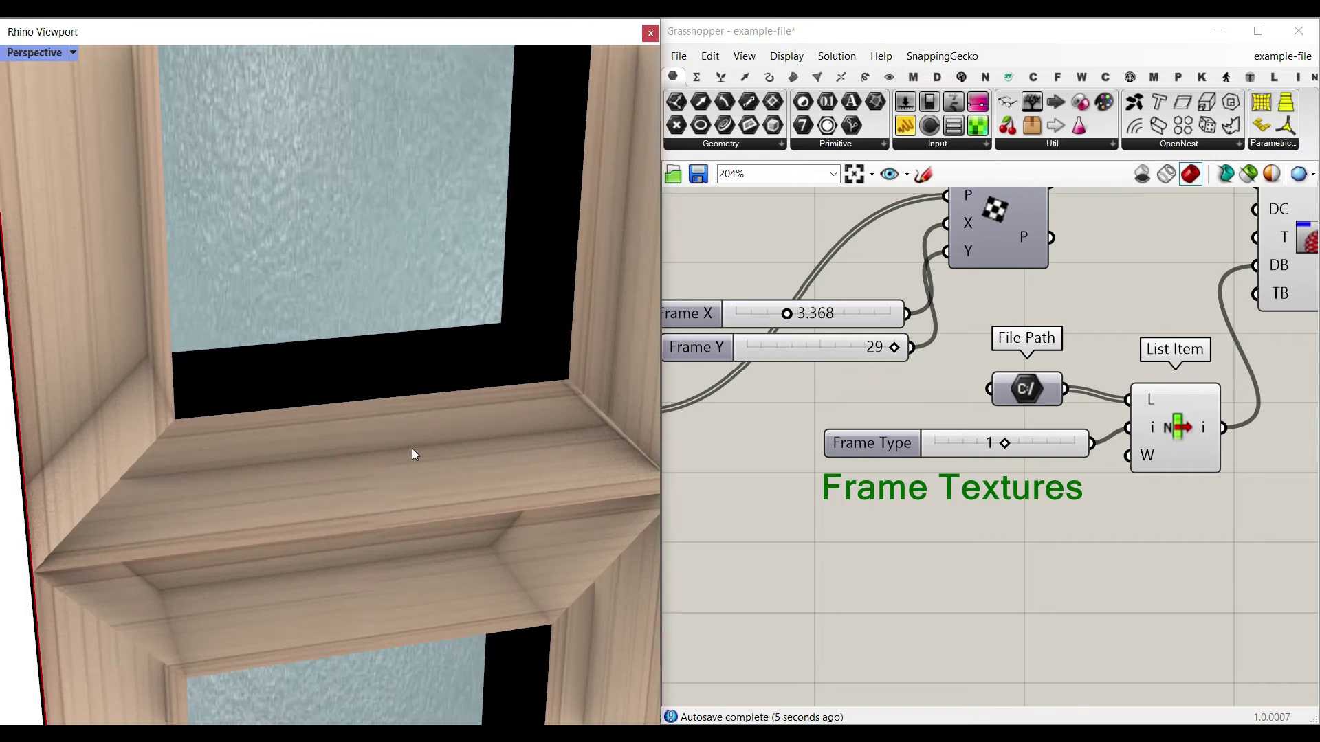
Set Frame X to 5.314, switch the Frame Y slider to floating-point rounding and set it to 21.270.
left_click_drag(796, 316, 823, 313)
left_click(718, 352)
double_click(717, 351)
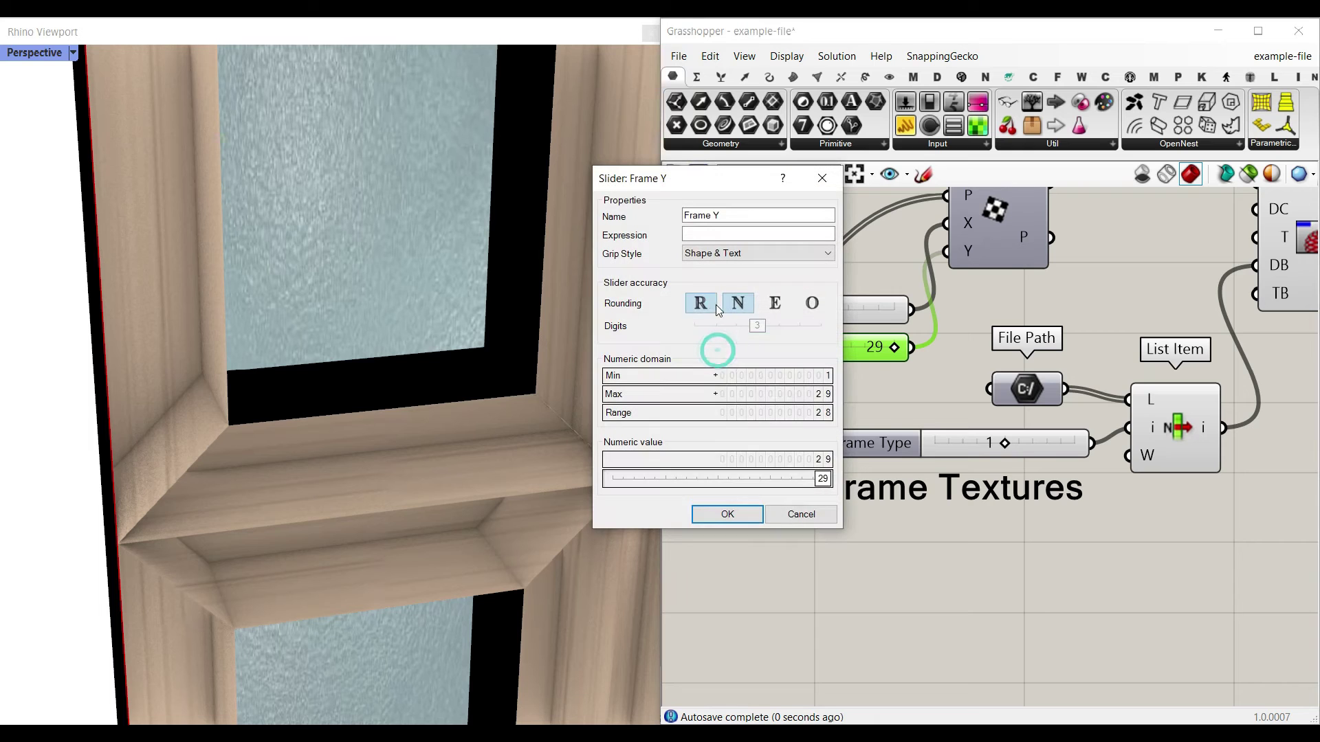
left_click(699, 303)
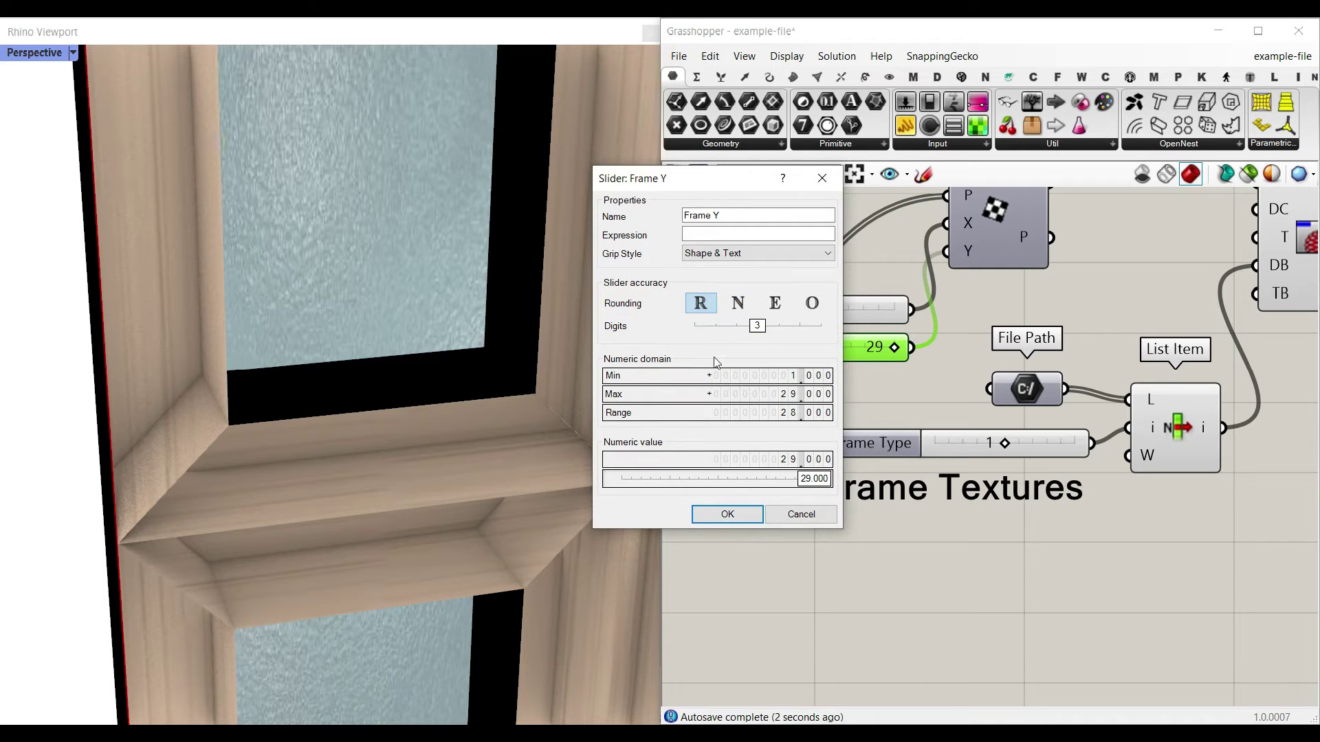
left_click(730, 514)
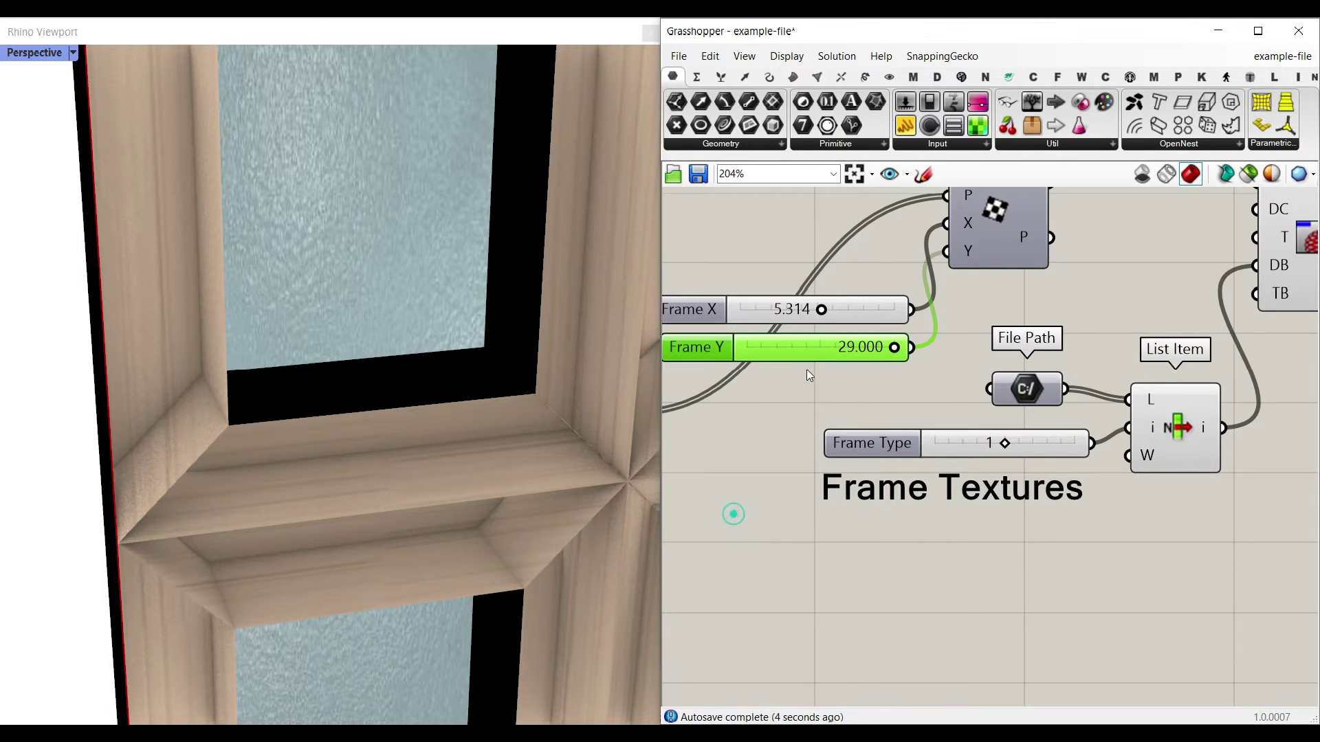
mouse_move(819, 352)
left_mouse_down()
mouse_move(746, 351)
mouse_move(834, 352)
left_mouse_up()
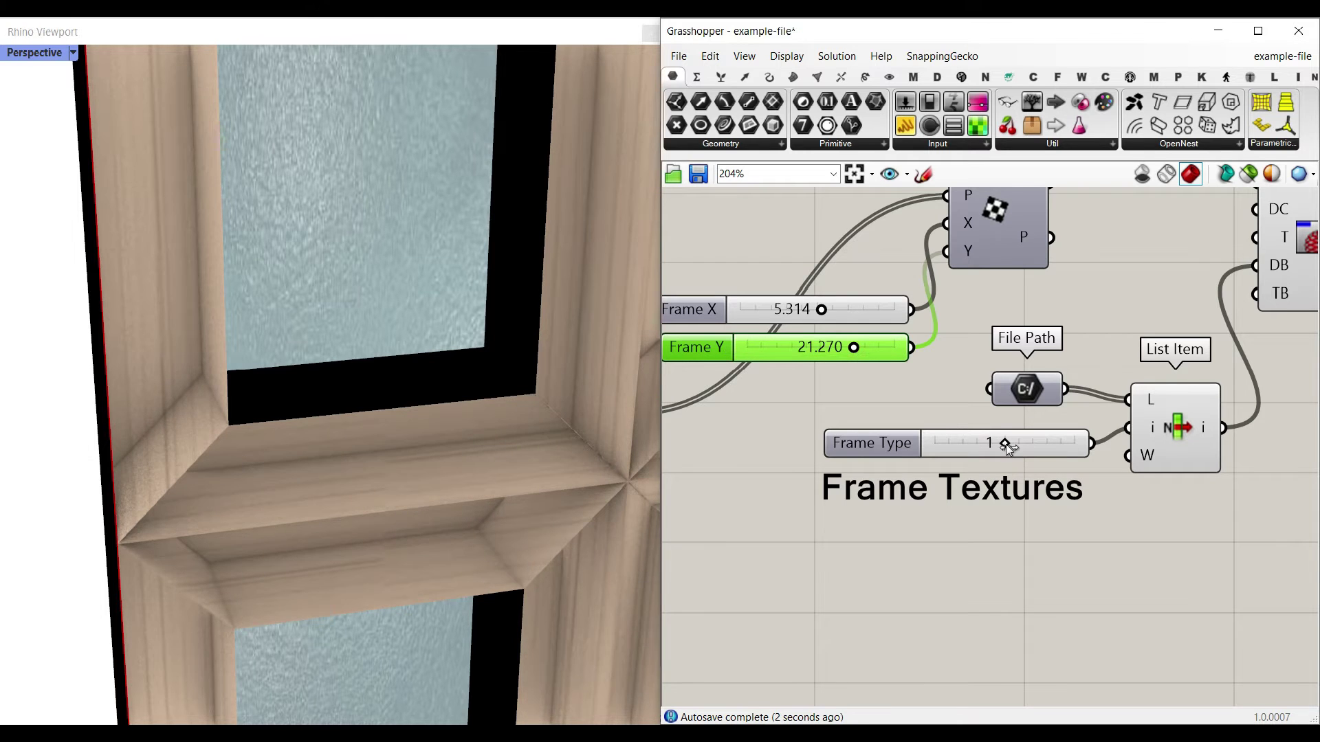
Set Frame Type to 0 to apply the first wood texture and rescale it with Frame X at 1.113.
left_click_drag(1005, 444, 928, 445)
left_click_drag(820, 313, 754, 312)
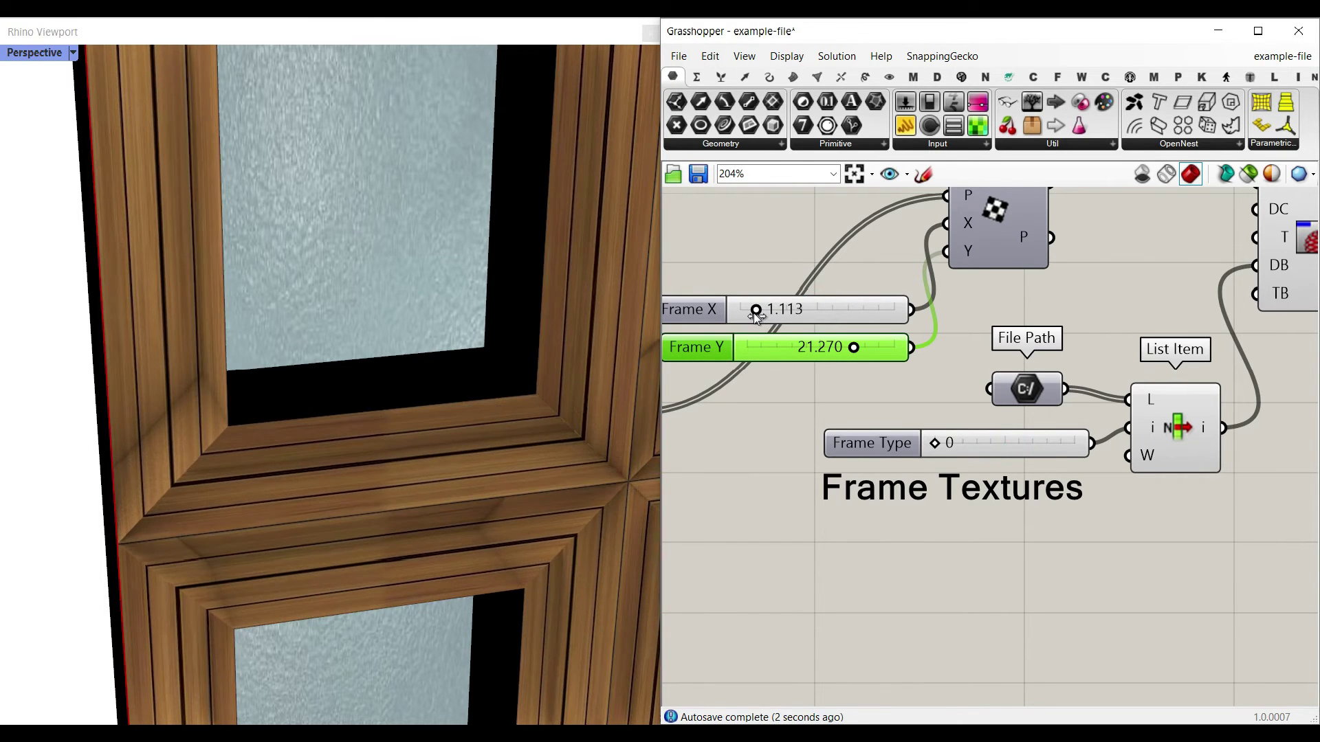
scroll(398, 389, "down", 6)
right_click_drag(398, 389, 310, 392)
scroll(323, 341, "down", 6)
right_click_drag(323, 340, 366, 376)
Switch the Flip texture toggle to False and back to True to compare the wood grain direction on the frames.
right_click_drag(754, 381, 1023, 437)
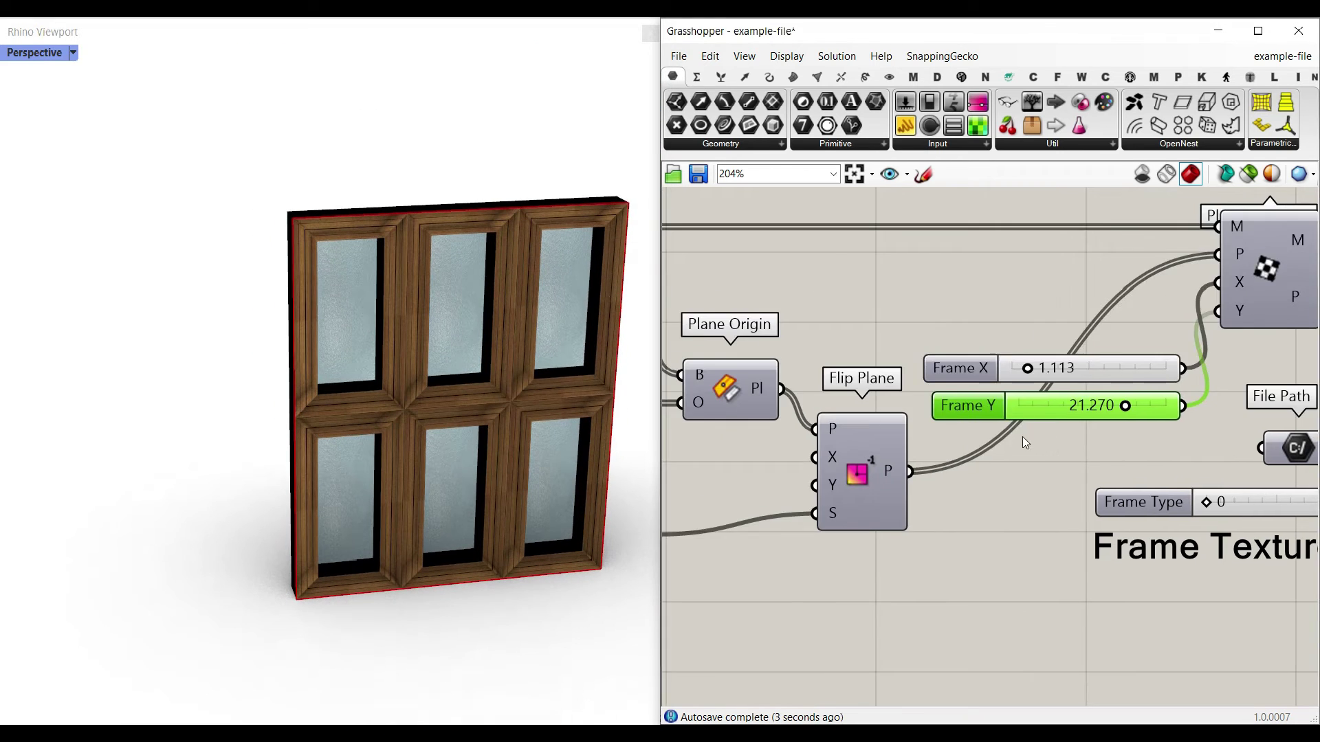
right_click_drag(726, 487, 870, 431)
scroll(825, 413, "up", 3)
right_click_drag(681, 550, 896, 469)
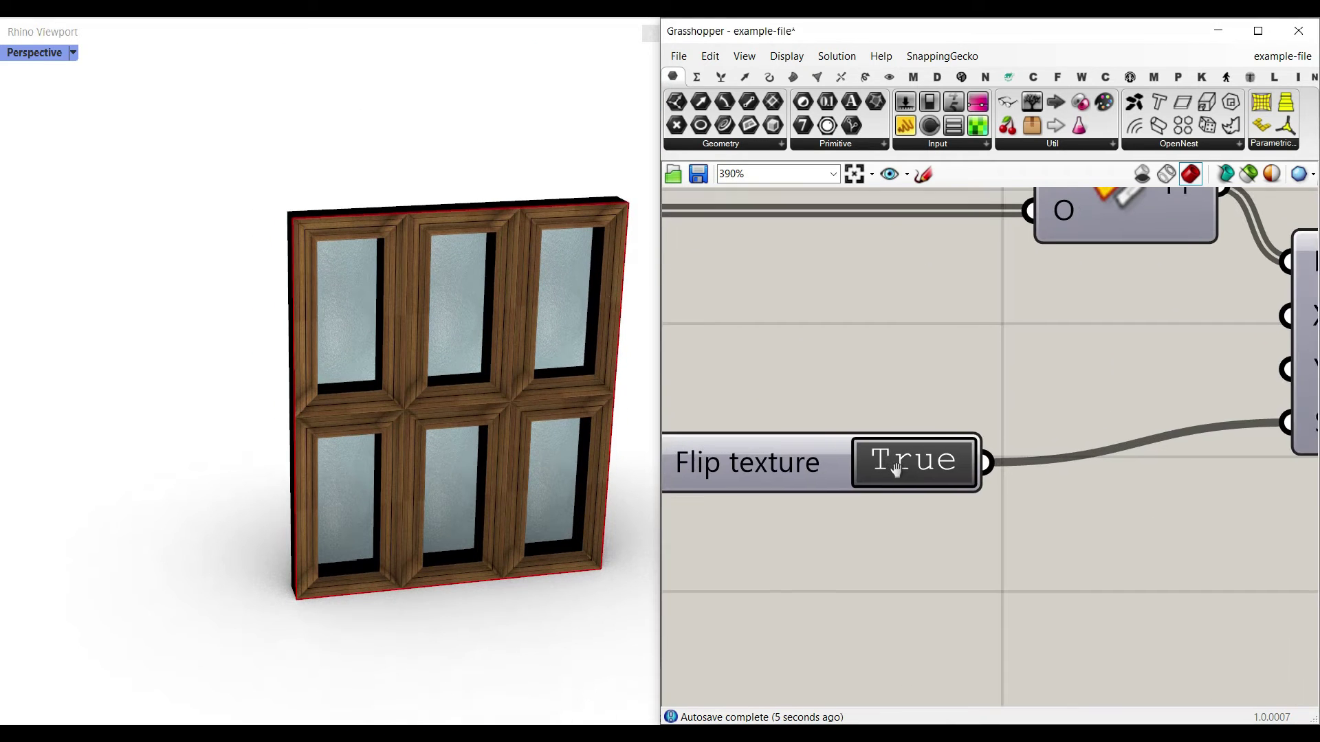
double_click(926, 485)
scroll(312, 390, "up", 6)
scroll(996, 413, "down", 4)
scroll(1046, 401, "up", 3)
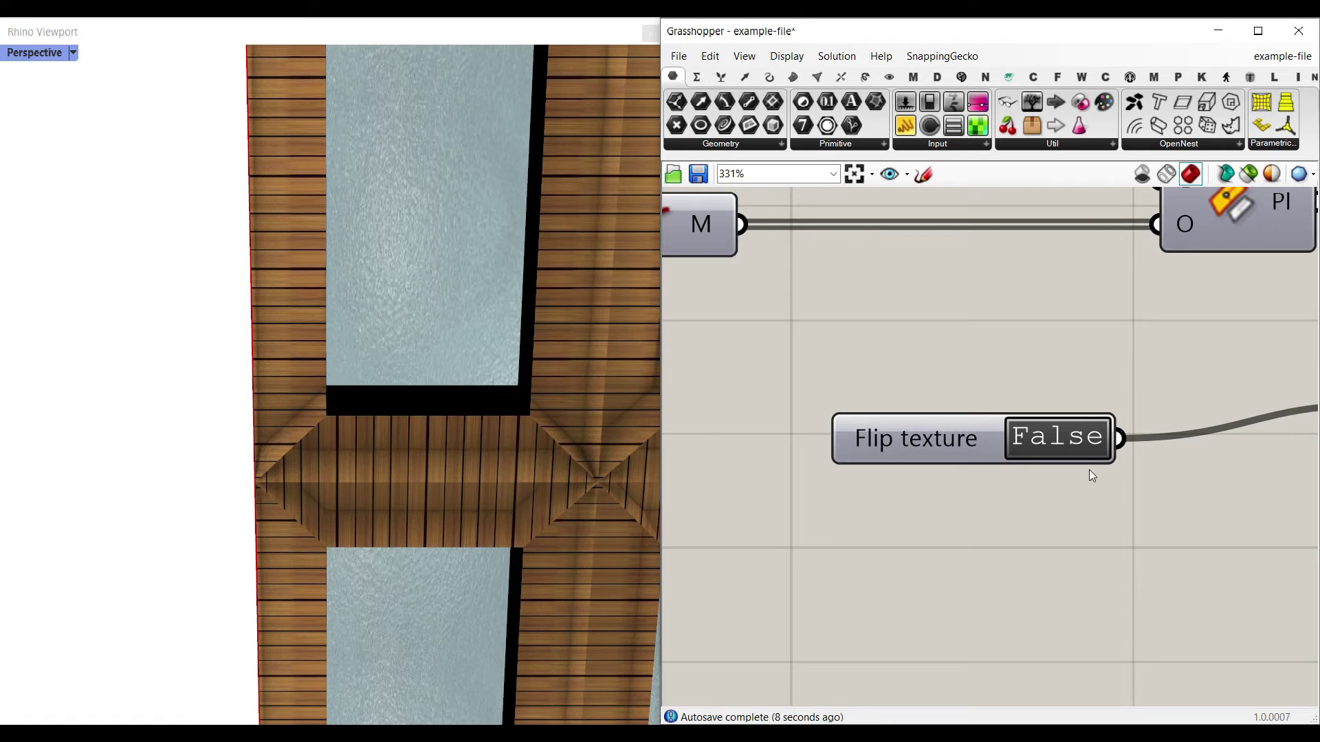
double_click(1085, 456)
double_click(1085, 456)
double_click(1085, 456)
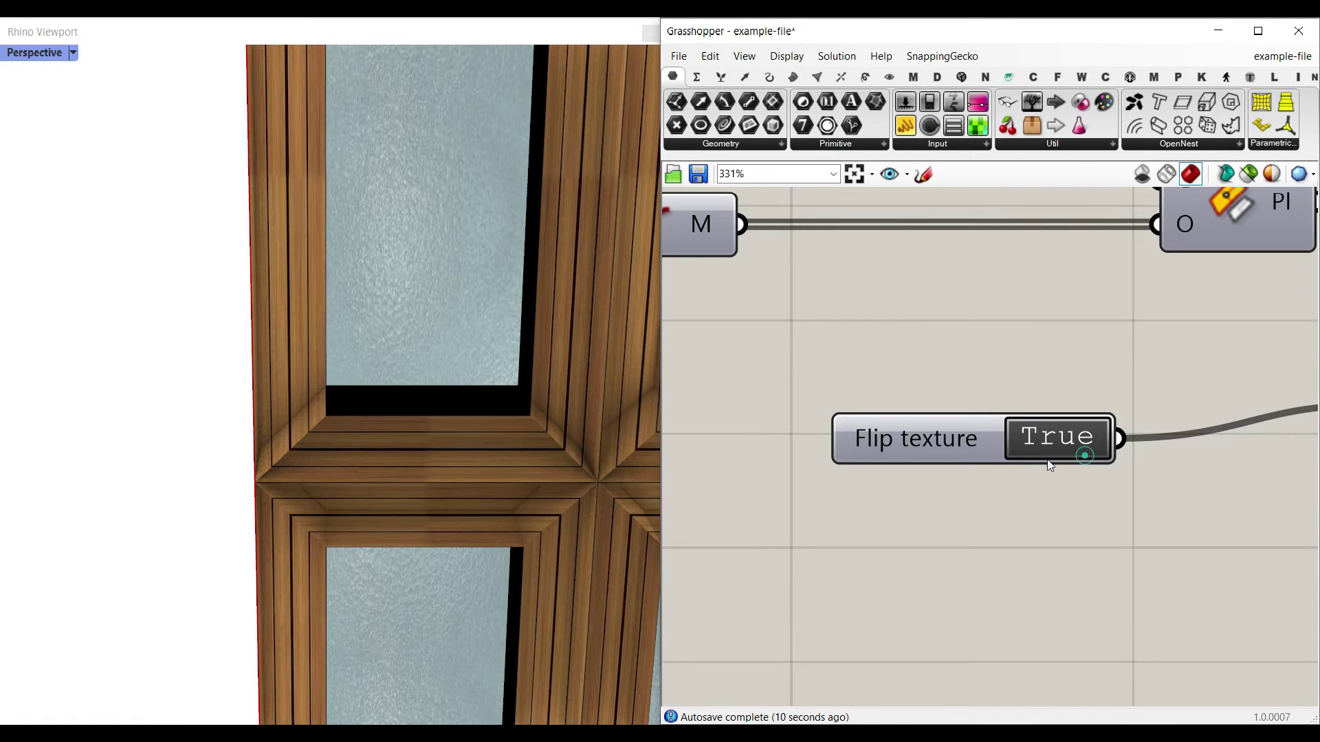
Switch to the Rhino window and copy the rectangle curve twice sideways to form a row of three.
scroll(1100, 482, "down", 5)
scroll(1124, 522, "down", 5)
scroll(978, 428, "up", 4)
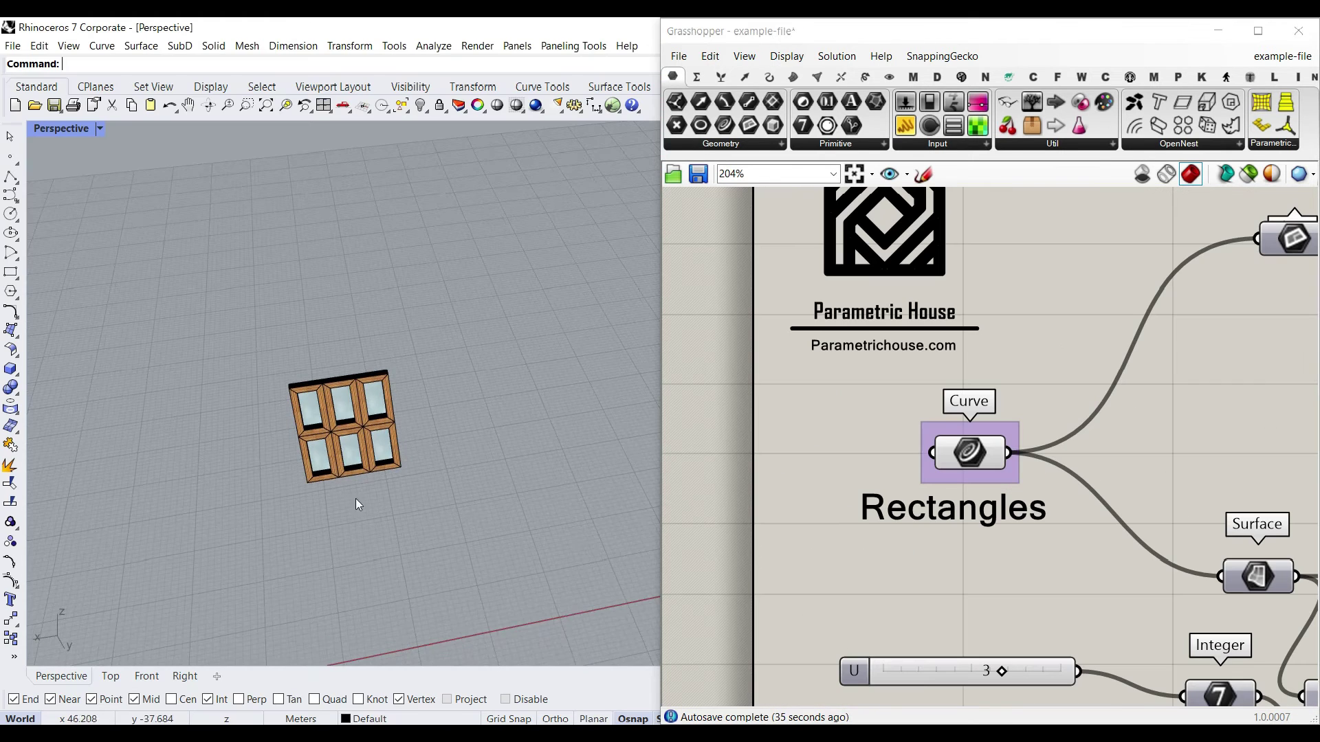
right_click_drag(350, 470, 349, 452)
left_click_drag(349, 462, 450, 600)
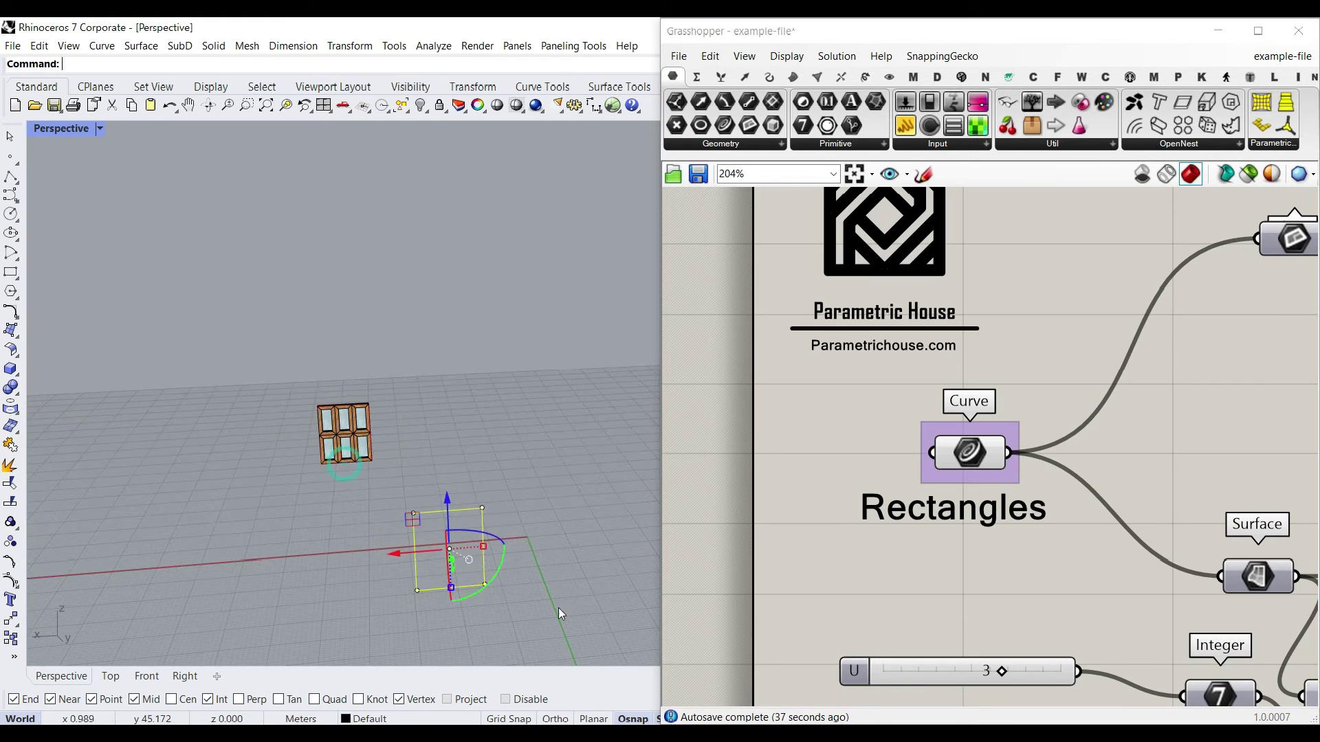
left_click(559, 603)
right_click_drag(559, 603, 398, 575)
scroll(515, 535, "up", 3)
scroll(445, 567, "down", 5)
scroll(399, 576, "up", 6)
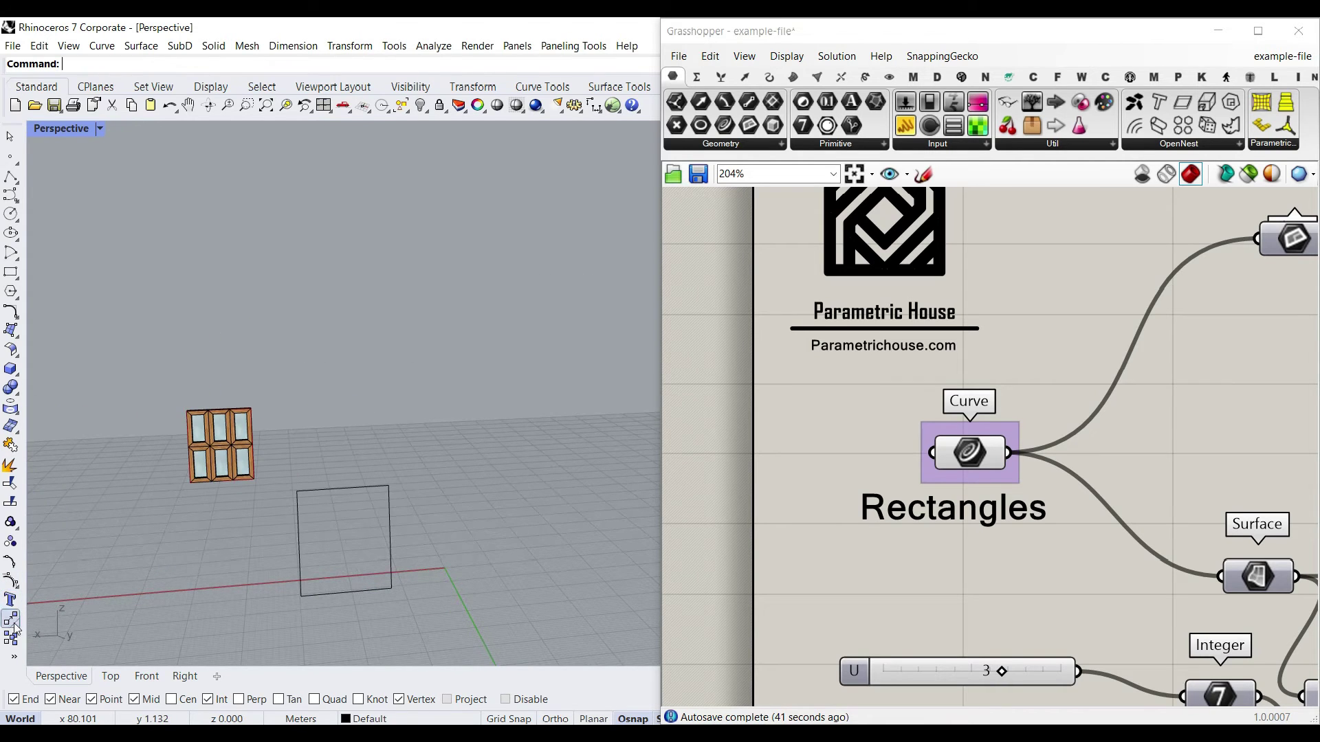
left_click(302, 596)
left_click(410, 586)
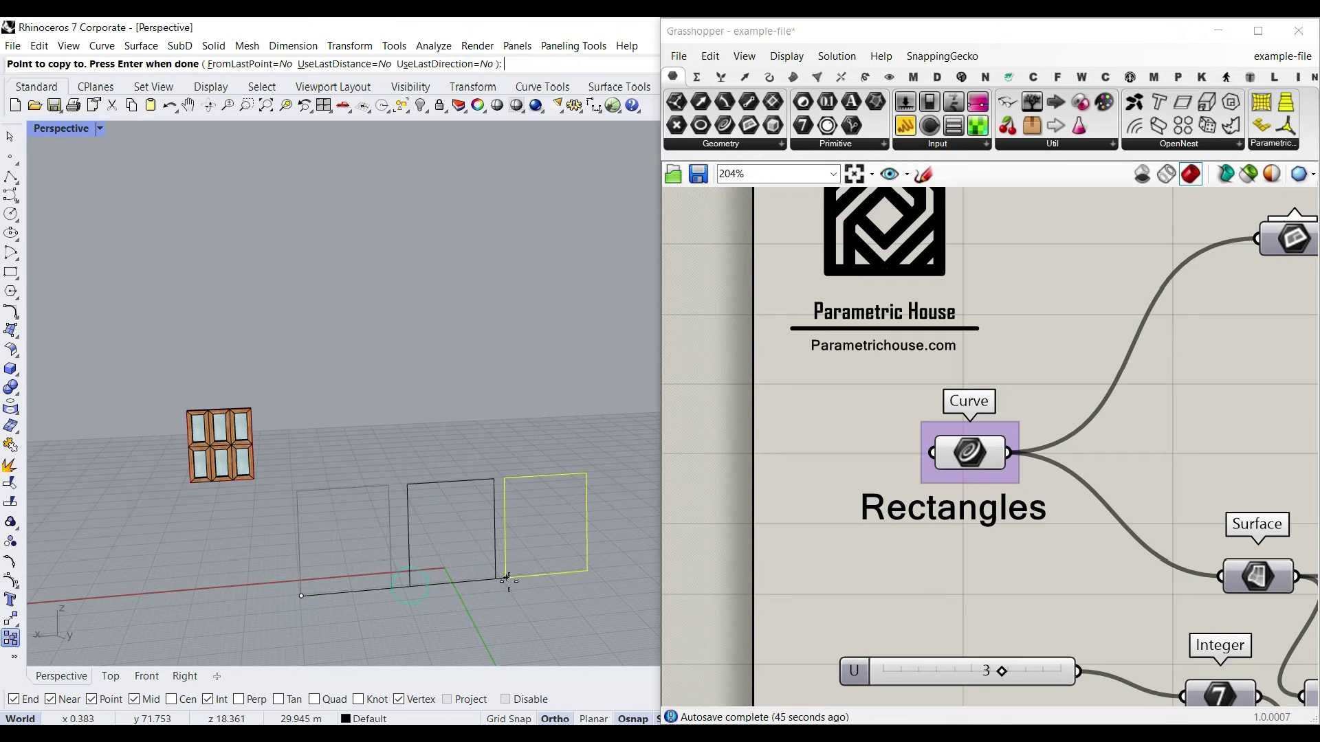
key("Return")
Copy the row of three rectangles upward to form a second row above it.
left_click_drag(549, 605, 354, 538)
key("Return")
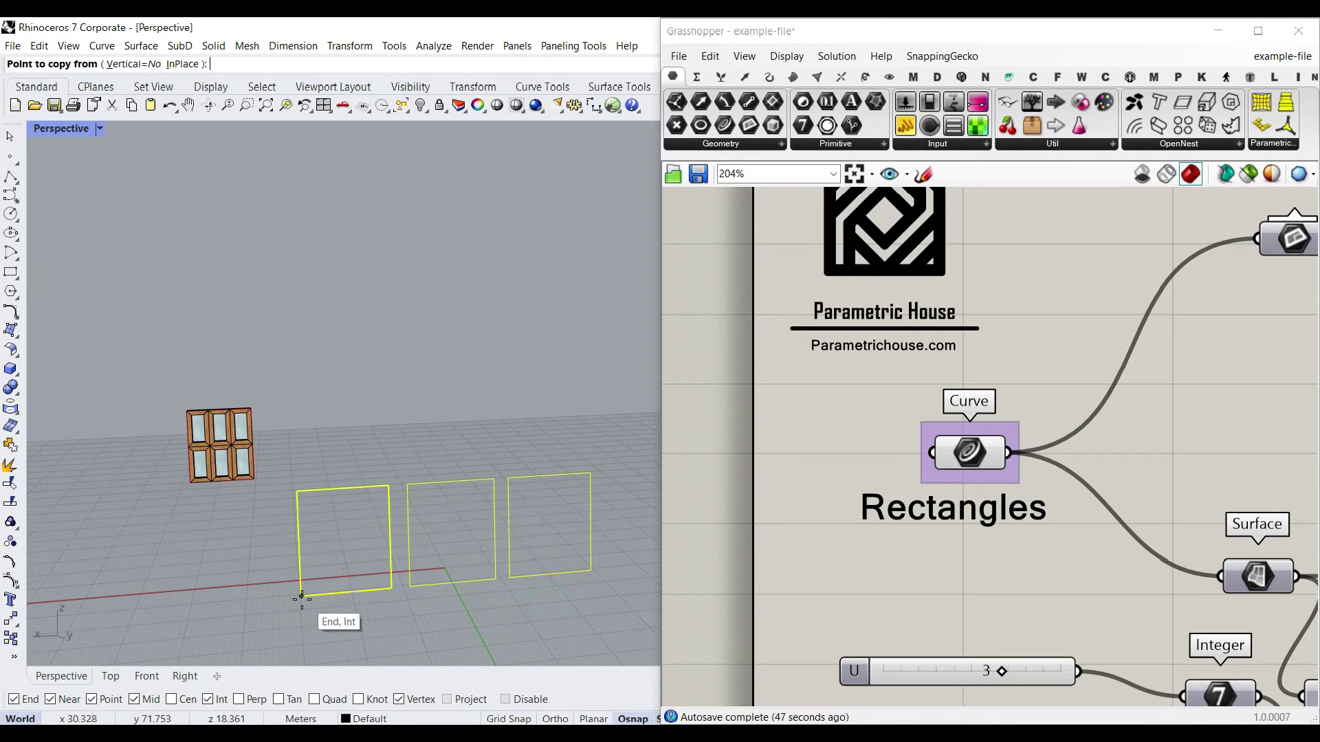
left_click(301, 597)
left_click(299, 472)
key("Return")
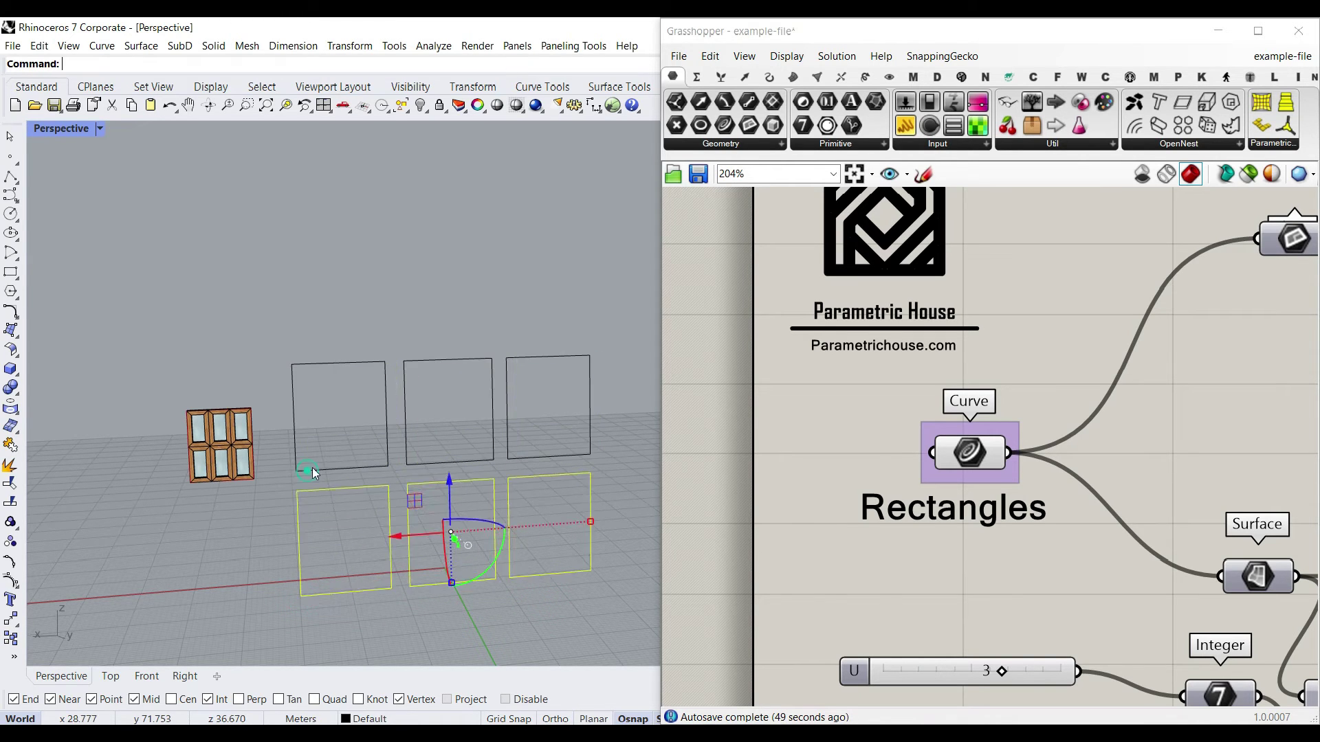
left_click(419, 300)
scroll(453, 486, "up", 3)
scroll(413, 440, "up", 2)
scroll(397, 433, "down", 5)
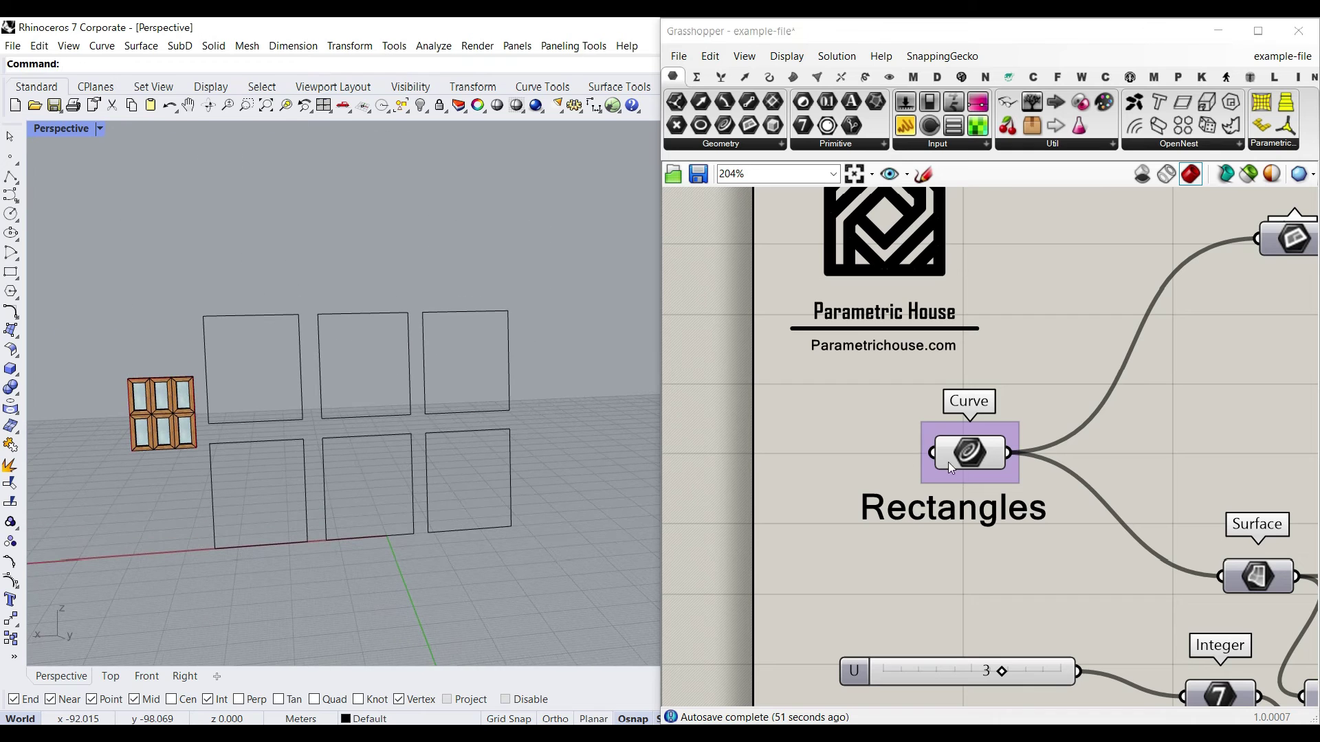
Assign all six rectangles as multiple curves to the Curve parameter labelled Rectangles in Grasshopper.
right_click(969, 451)
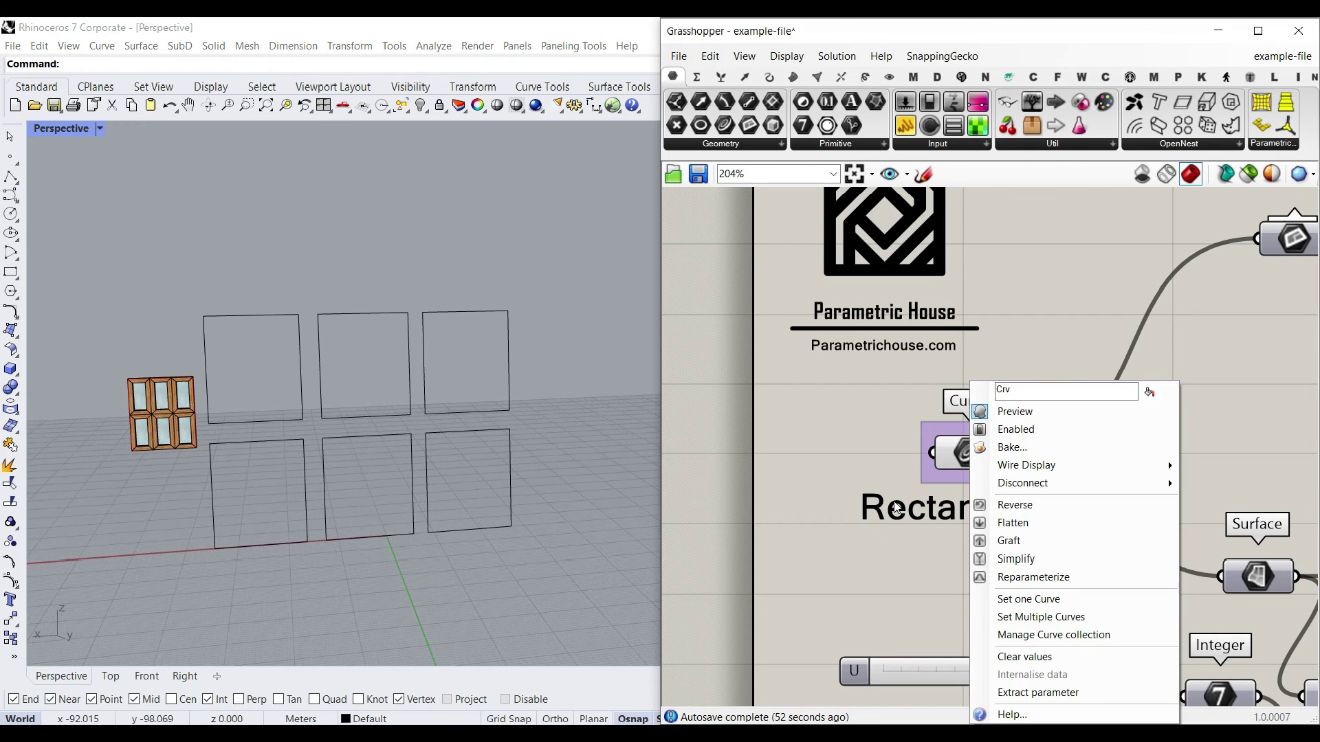
left_click(1041, 617)
left_click_drag(245, 275, 245, 250)
right_click(245, 250)
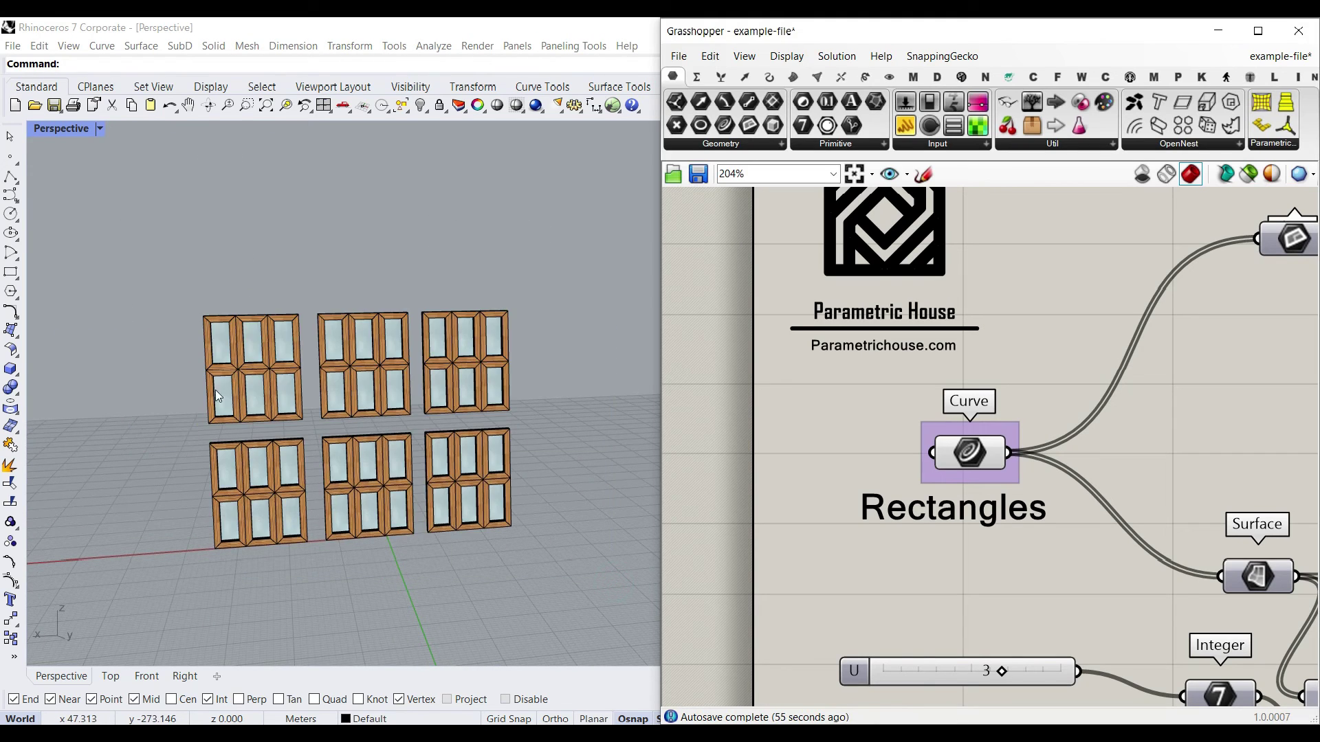
right_click_drag(216, 390, 230, 398)
right_click_drag(329, 437, 302, 403, "shift")
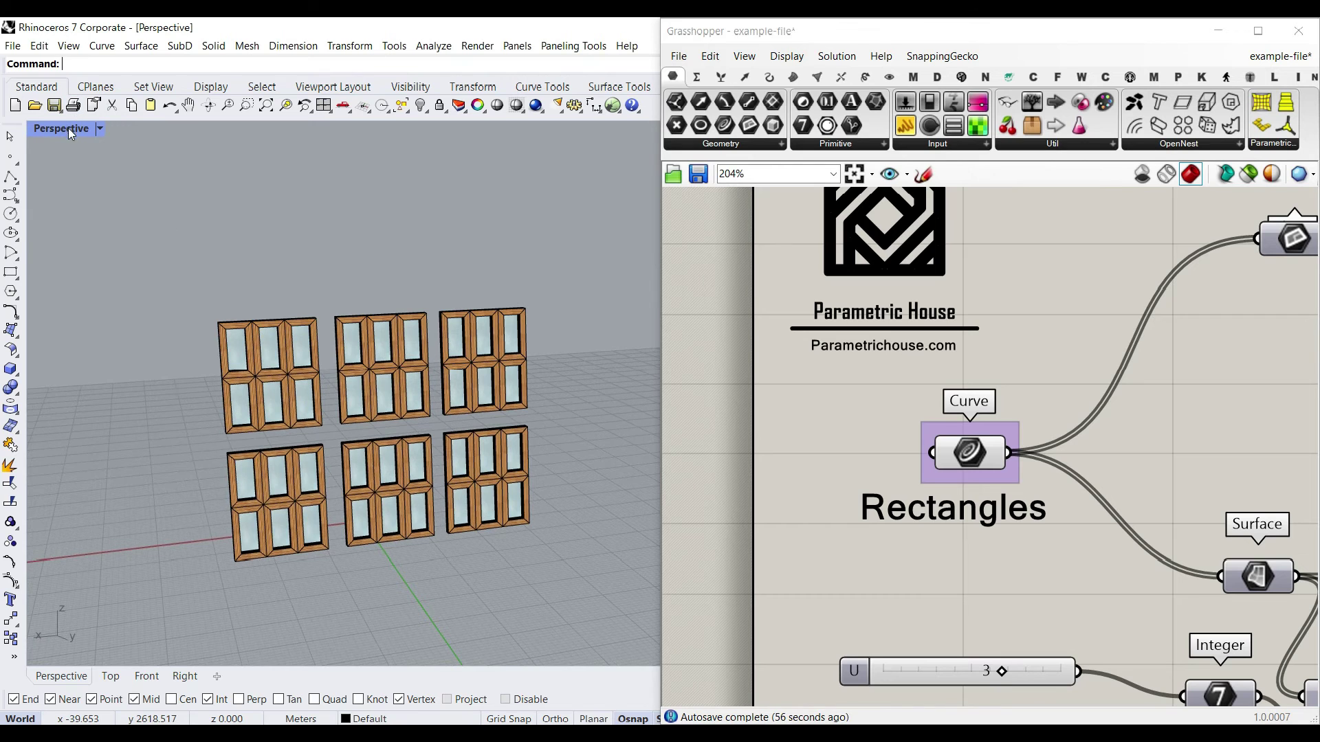
scroll(342, 436, "up", 3)
right_click_drag(390, 446, 556, 329)
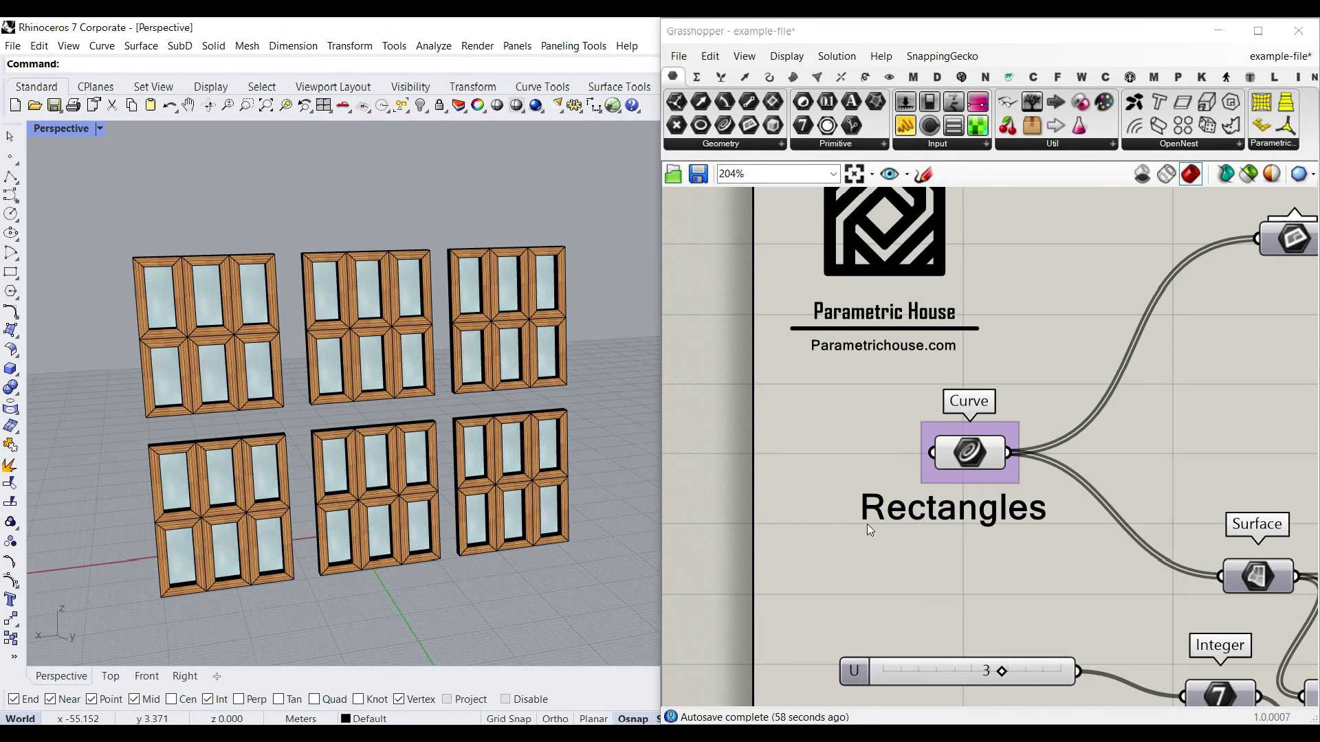
Set the U slider to 1 and the V slider to 2 so each window has two stacked panes.
right_click_drag(867, 524, 824, 363)
scroll(987, 513, "up", 2)
left_click_drag(957, 517, 811, 519)
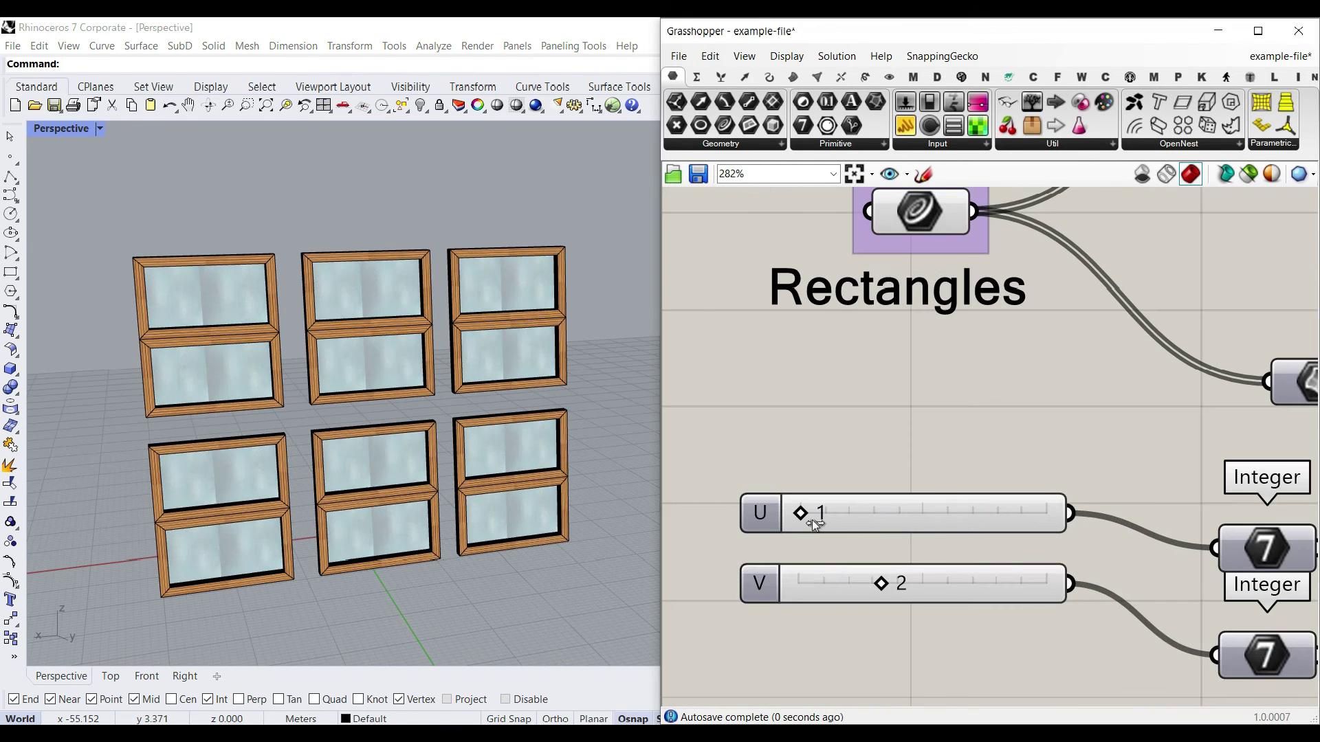
mouse_move(887, 584)
left_mouse_down()
mouse_move(818, 588)
mouse_move(884, 588)
left_mouse_up()
scroll(850, 486, "down", 10)
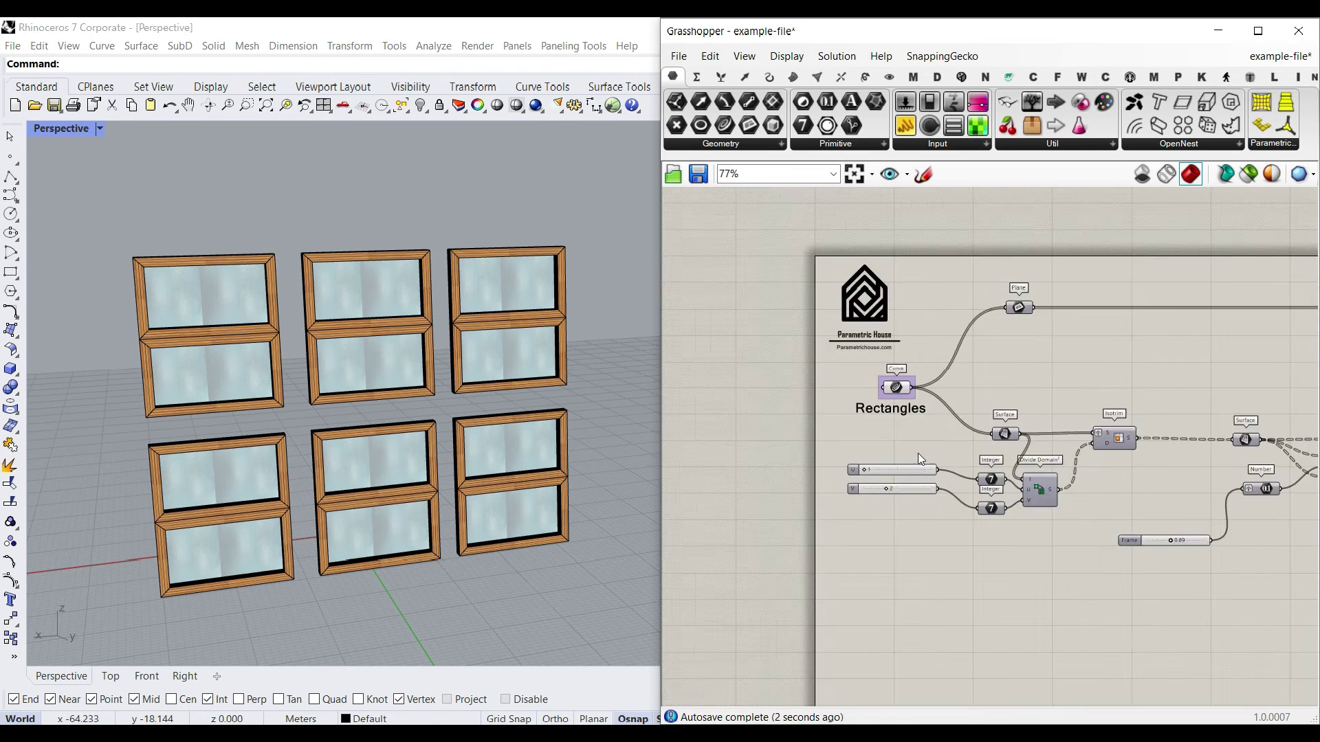
Set the Window Type slider to 2 for a different glass texture and set the Window X slider to 10.999.
scroll(1100, 525, "up", 10)
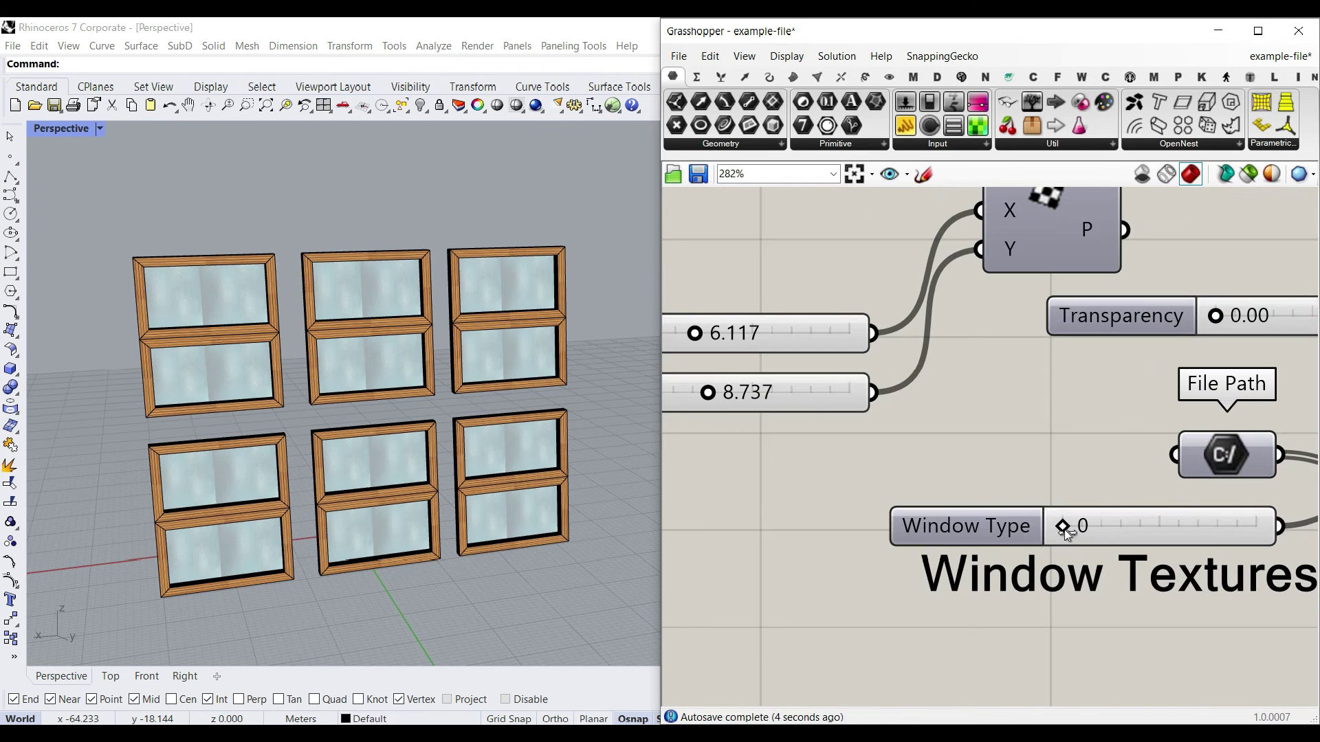
left_click_drag(1070, 526, 1191, 527)
right_click_drag(776, 400, 877, 470)
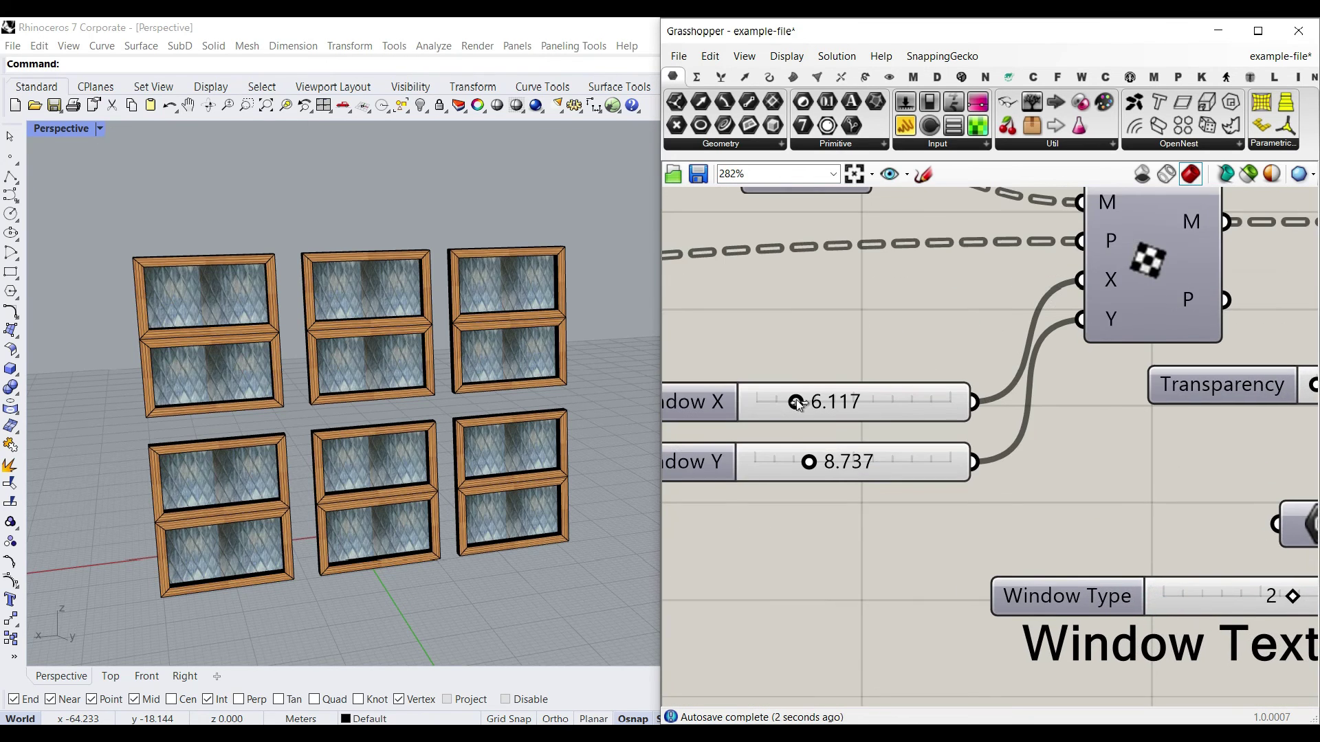
left_click_drag(797, 404, 829, 405)
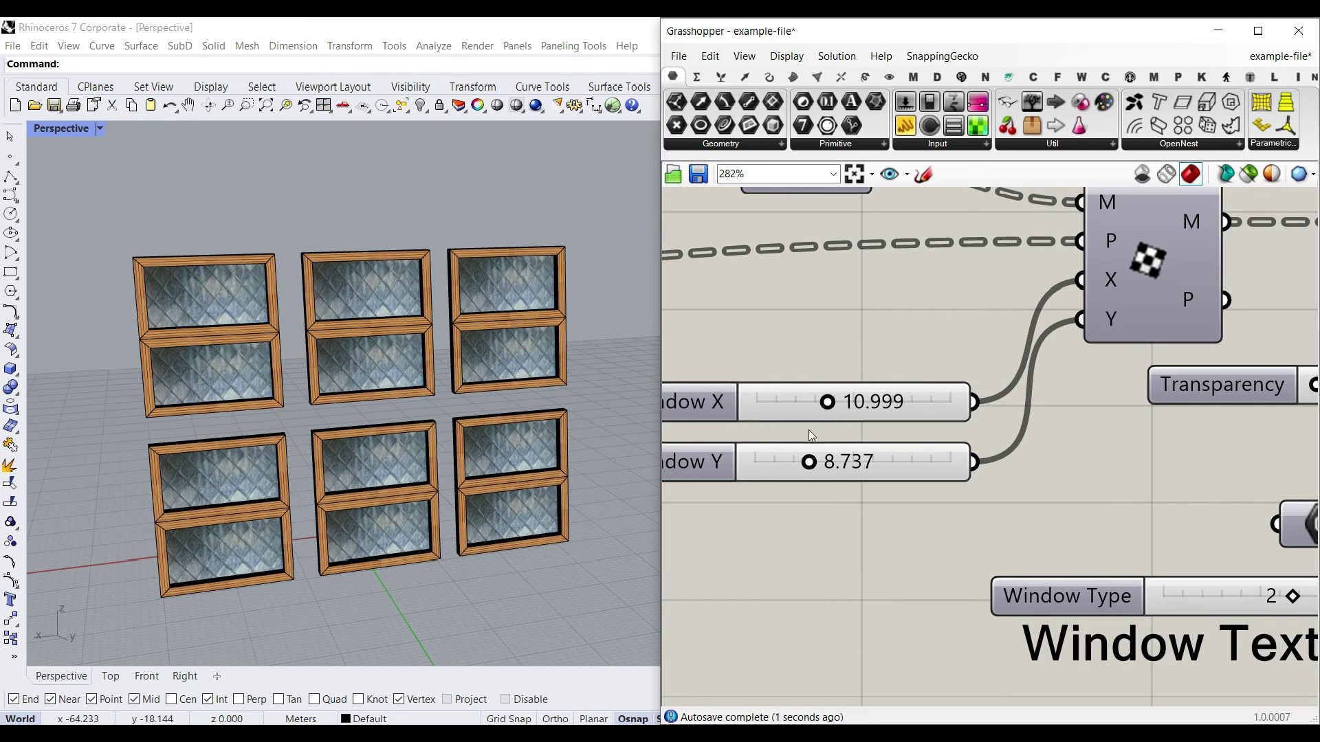
scroll(818, 425, "down", 10)
scroll(997, 428, "up", 9)
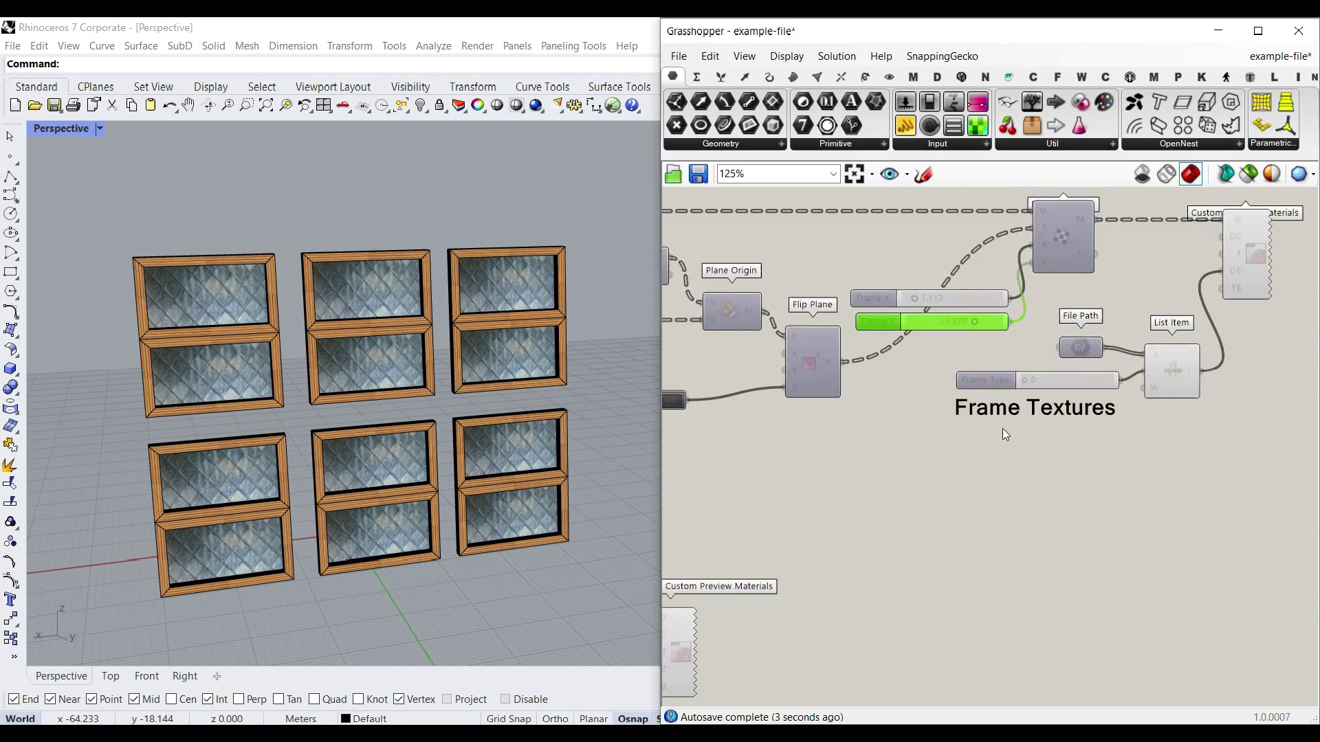
mouse_move(1004, 374)
left_mouse_down()
mouse_move(1132, 378)
mouse_move(1002, 380)
left_mouse_up()
scroll(1002, 382, "down", 5)
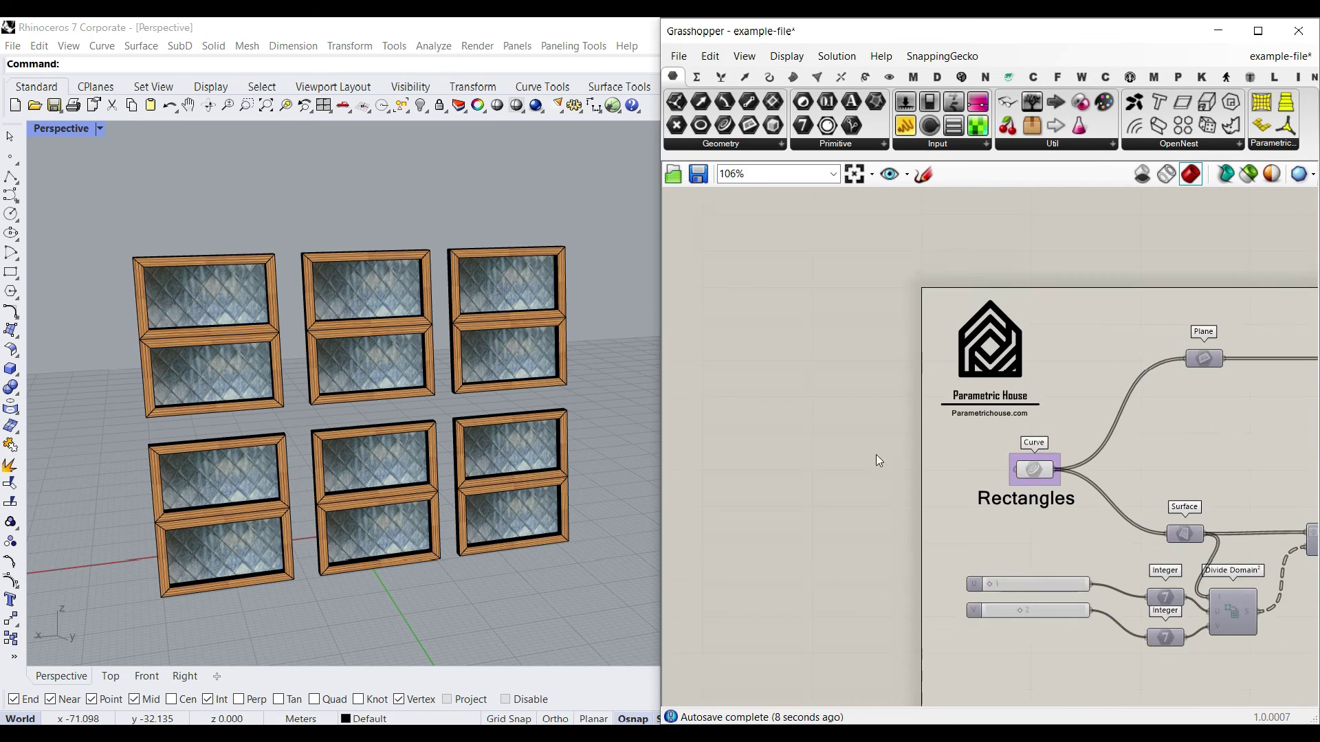
right_click_drag(948, 513, 797, 483)
scroll(844, 461, "up", 4)
scroll(884, 492, "down", 3)
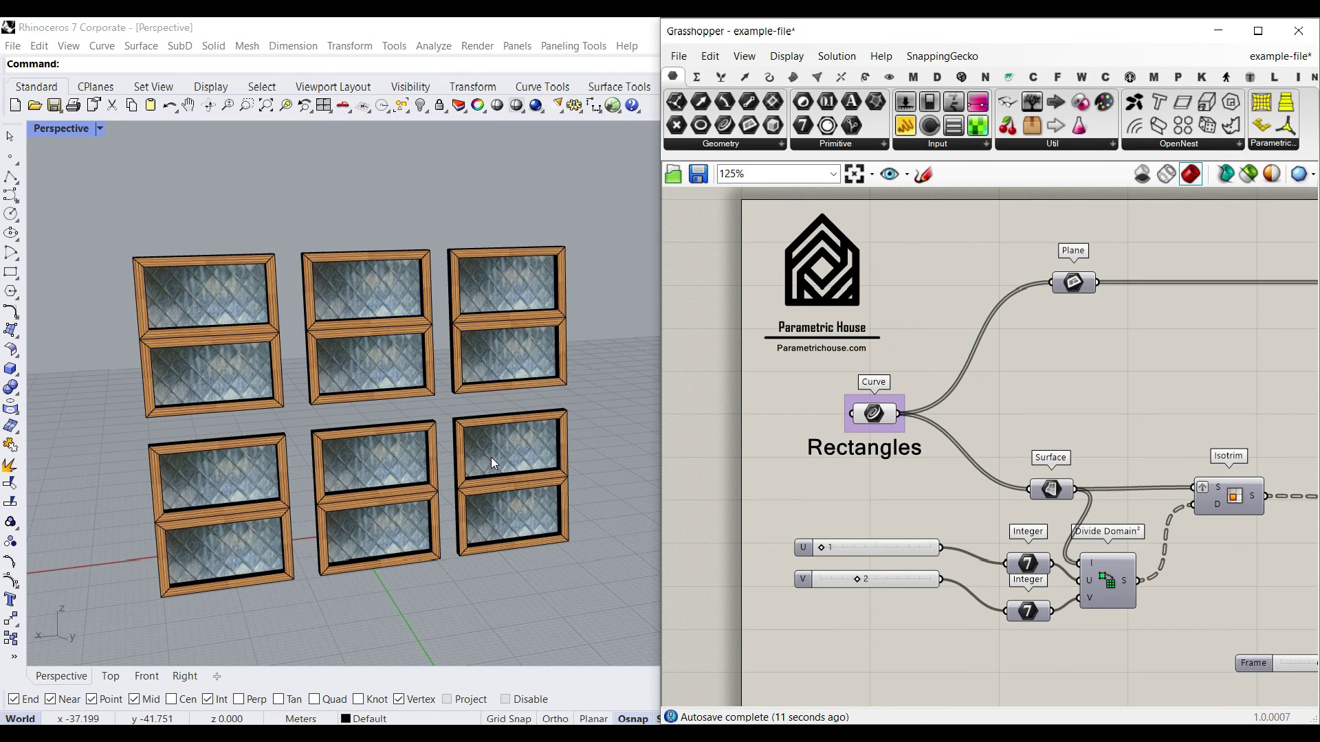